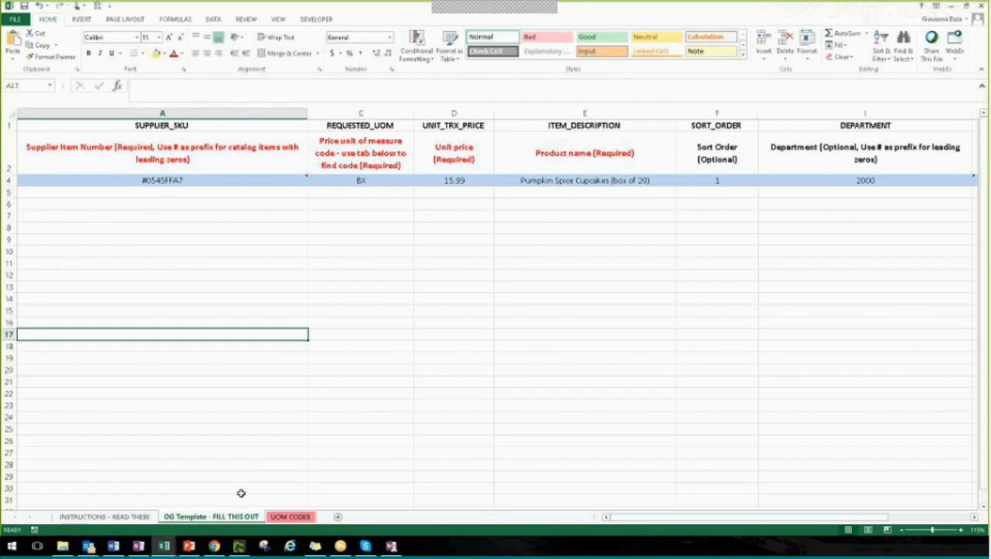
Switch to the BirchStreet site in Chrome and view the Guest Supply punchout catalog, exiting the punchout when done
click(214, 546)
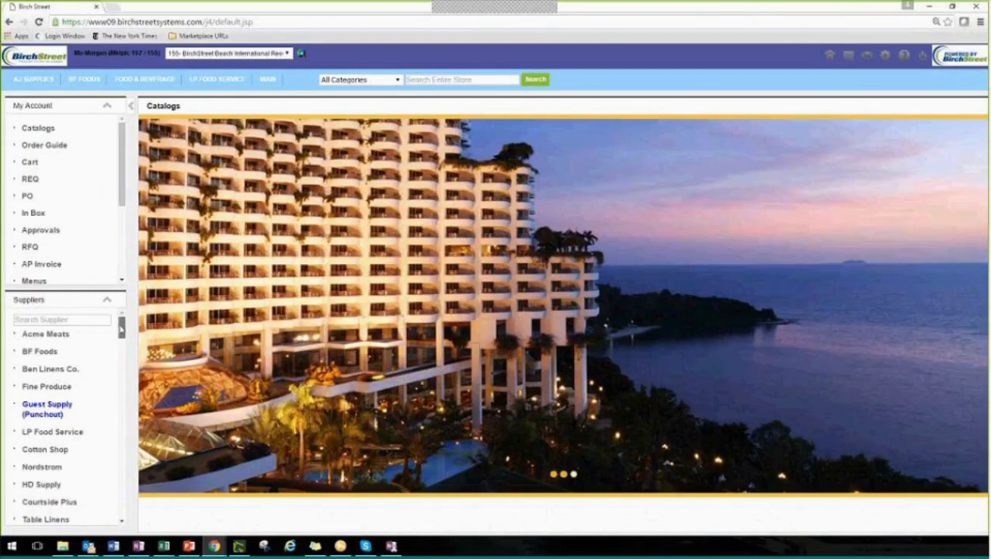
scroll(120, 331, down, 1)
scroll(121, 330, down, 4)
scroll(121, 326, up, 5)
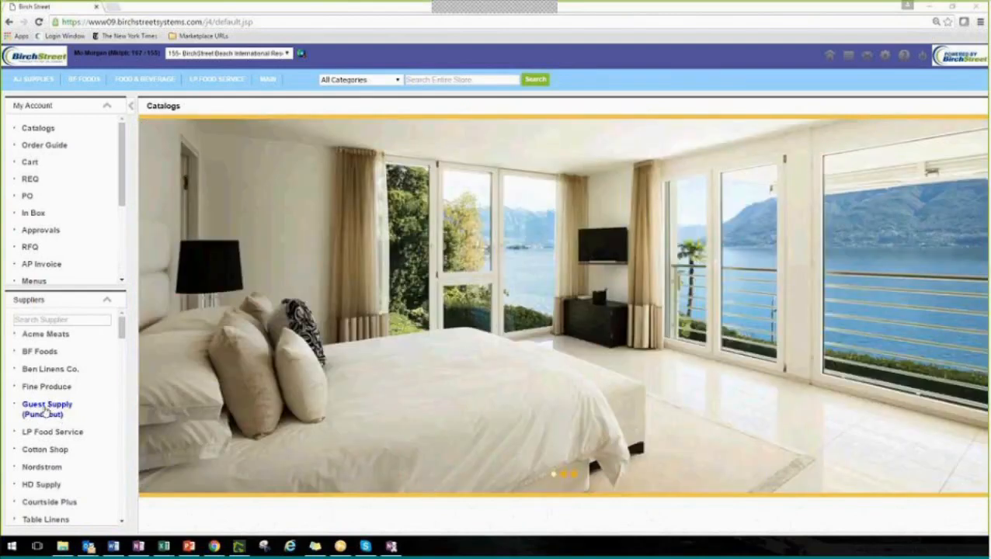
click(50, 411)
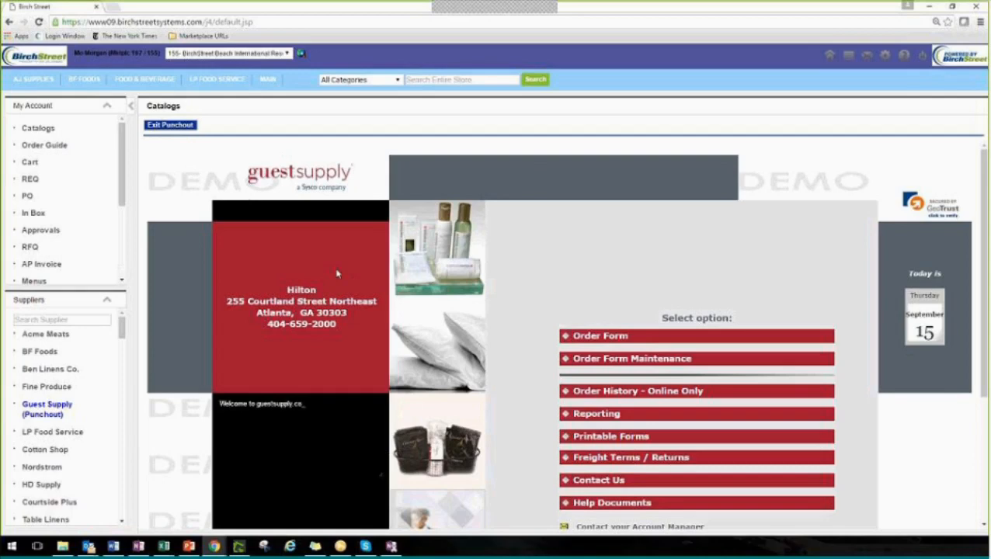
click(155, 134)
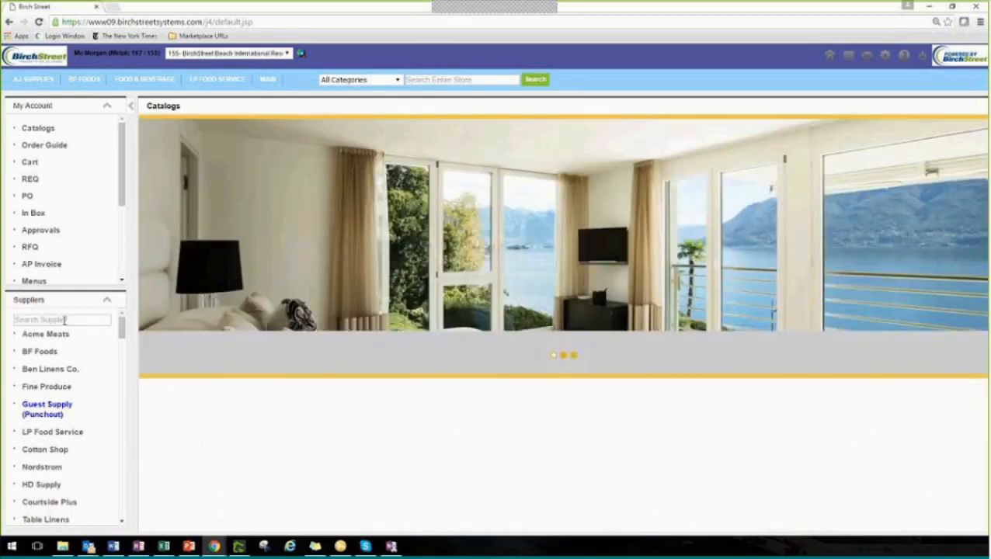
View the Fine Produce supplier catalog and the blank item entry form for Dan's Paper Goods
click(64, 321)
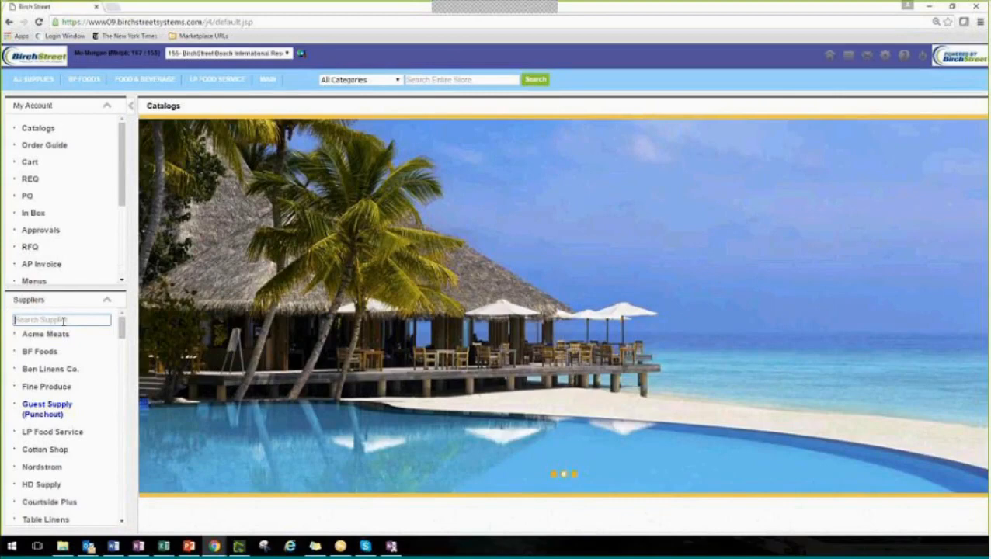
click(34, 391)
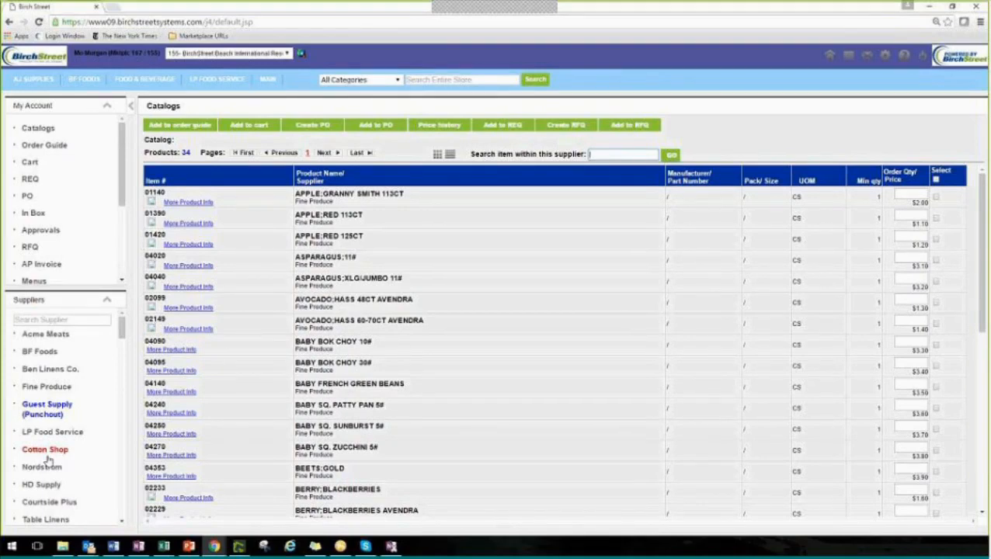
scroll(47, 462, down, 4)
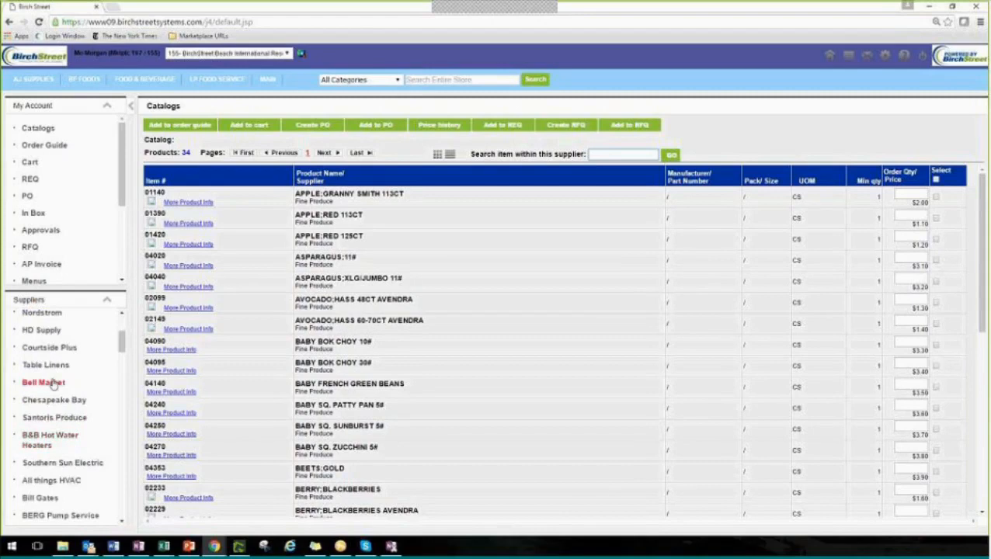
scroll(56, 403, down, 1)
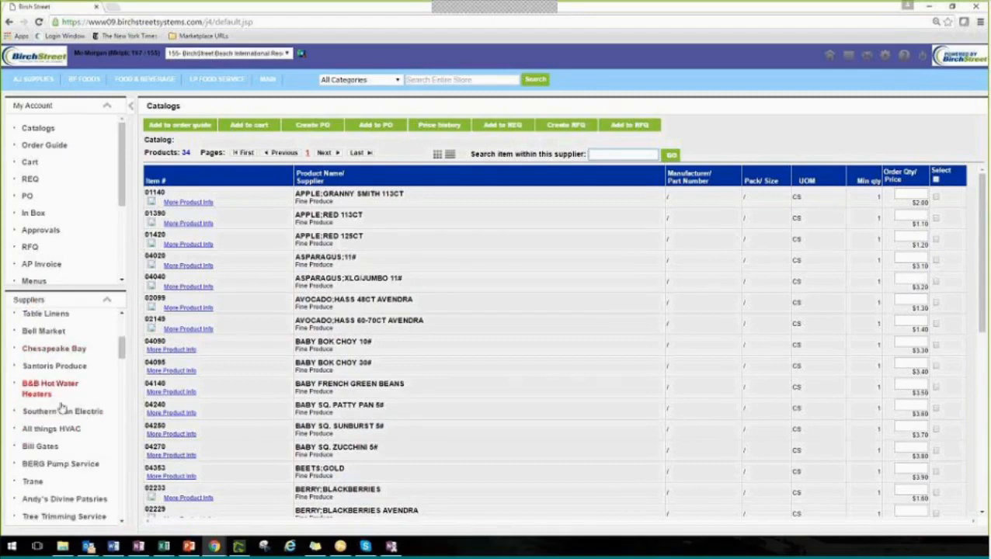
scroll(62, 407, down, 2)
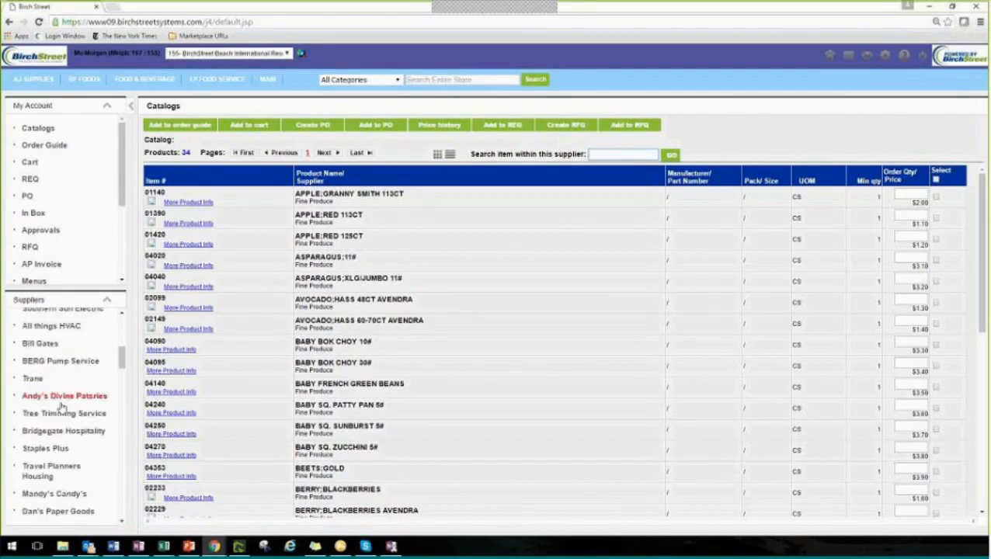
click(57, 513)
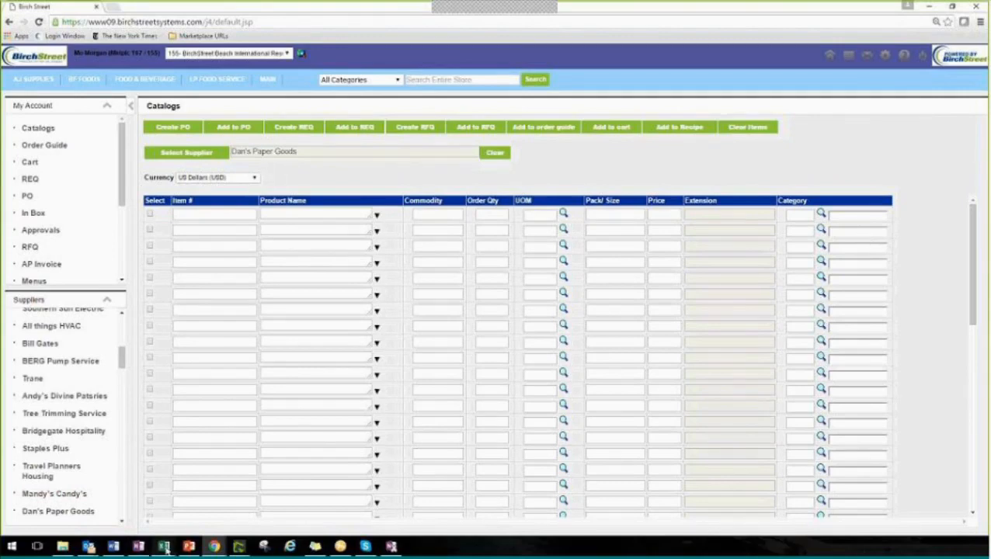
Switch to the Hersha Order Guide template workbook in Excel and read through its instructions sheet
mouse_move(164, 548)
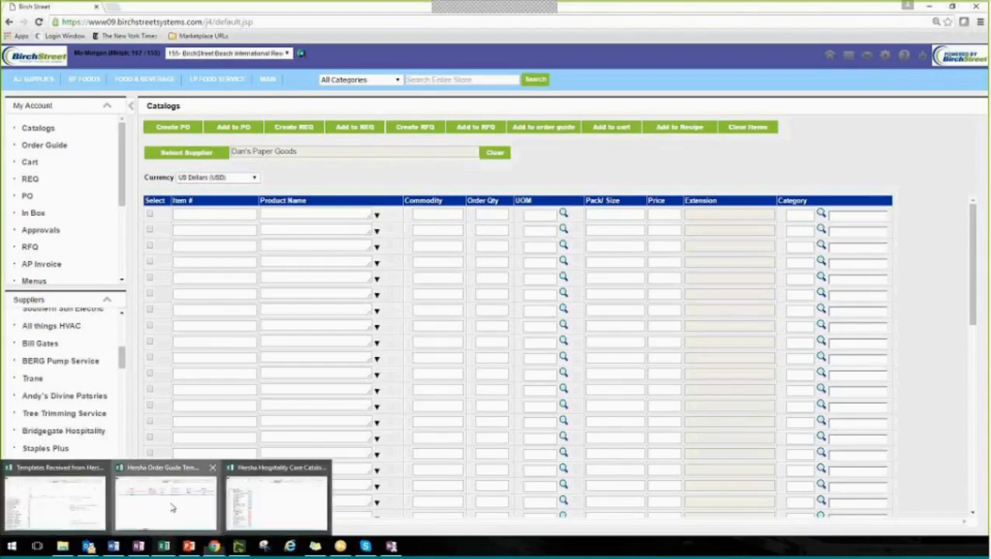
click(171, 502)
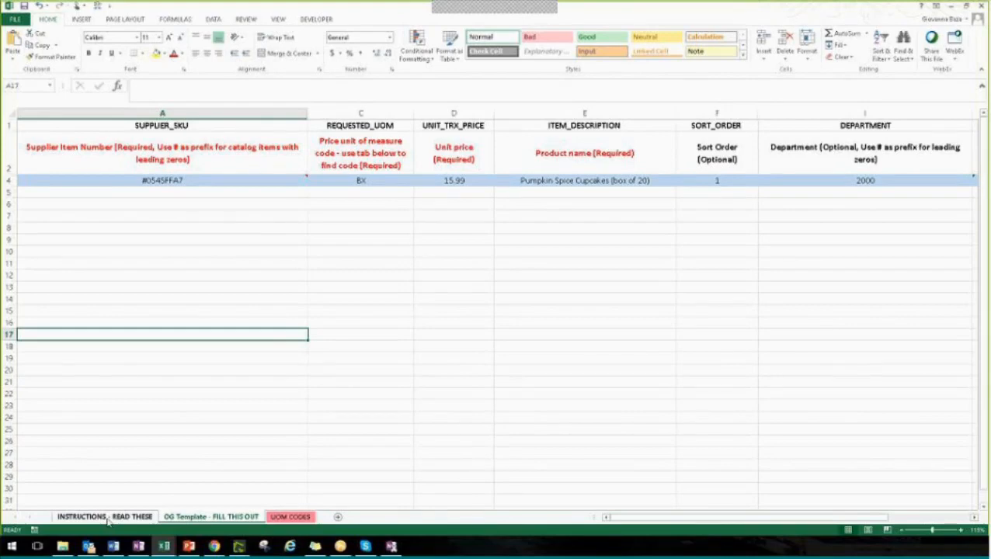
click(108, 519)
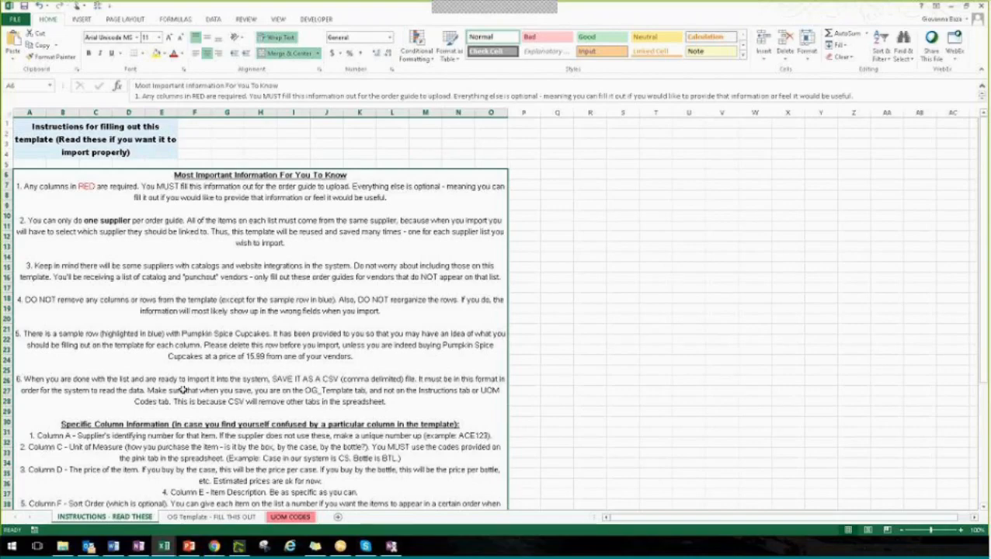
scroll(183, 390, down, 3)
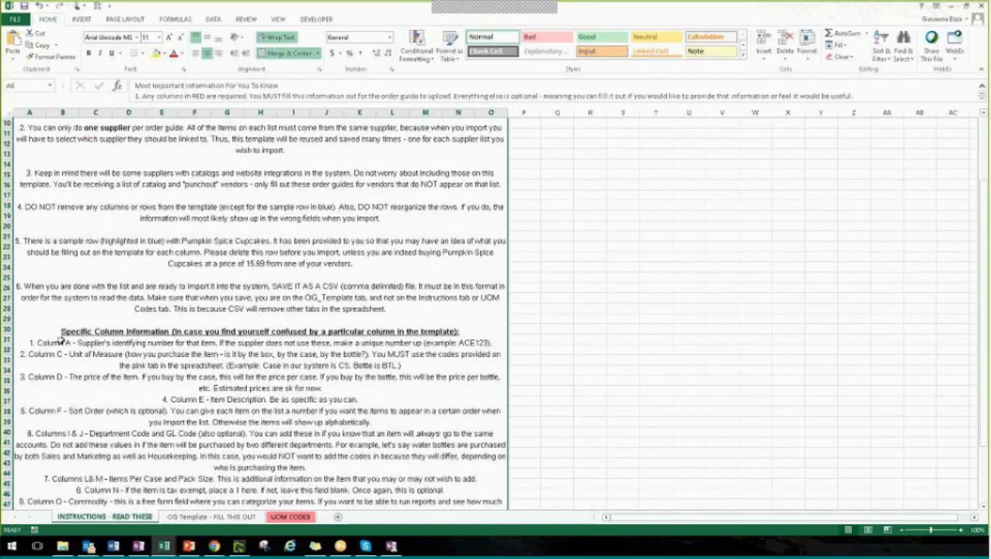
scroll(61, 340, down, 2)
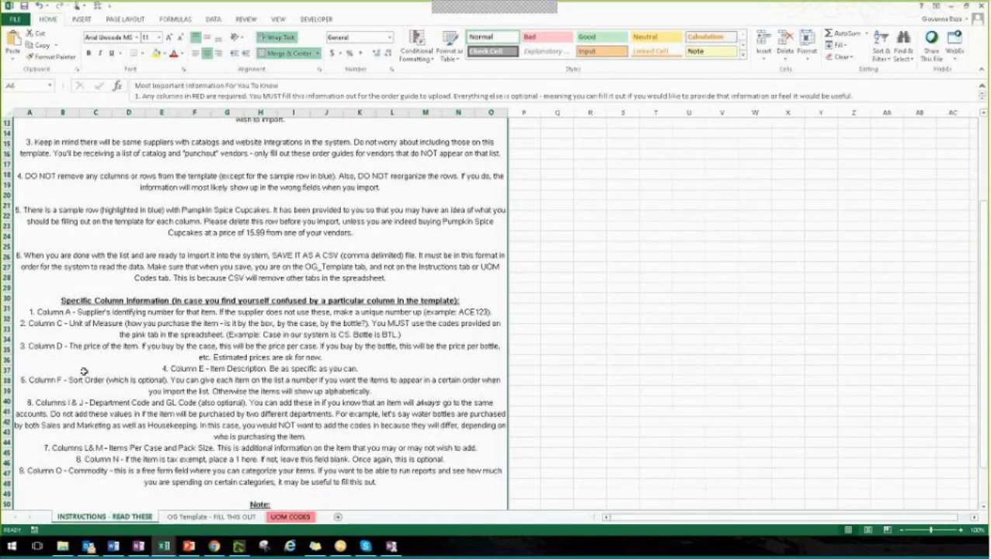
click(182, 521)
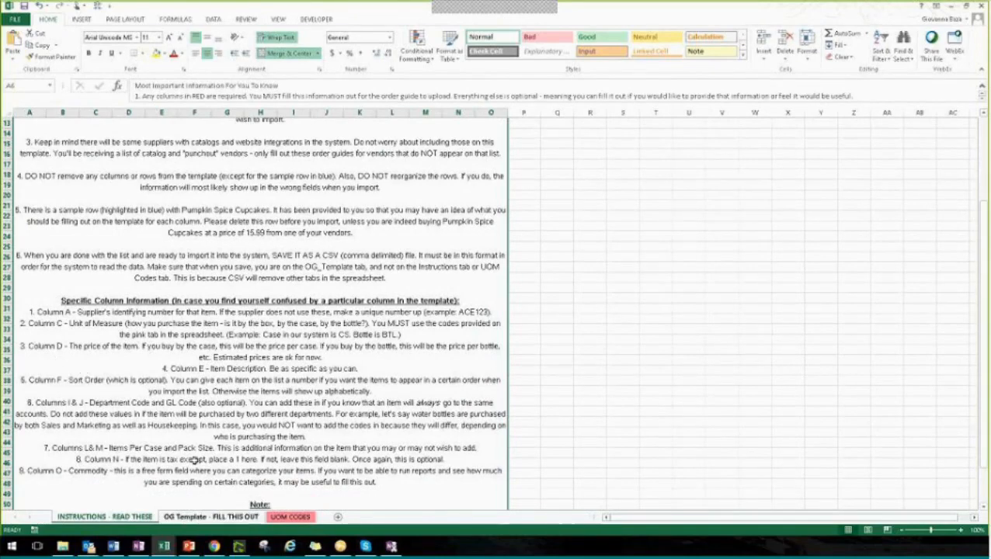
scroll(195, 460, down, 3)
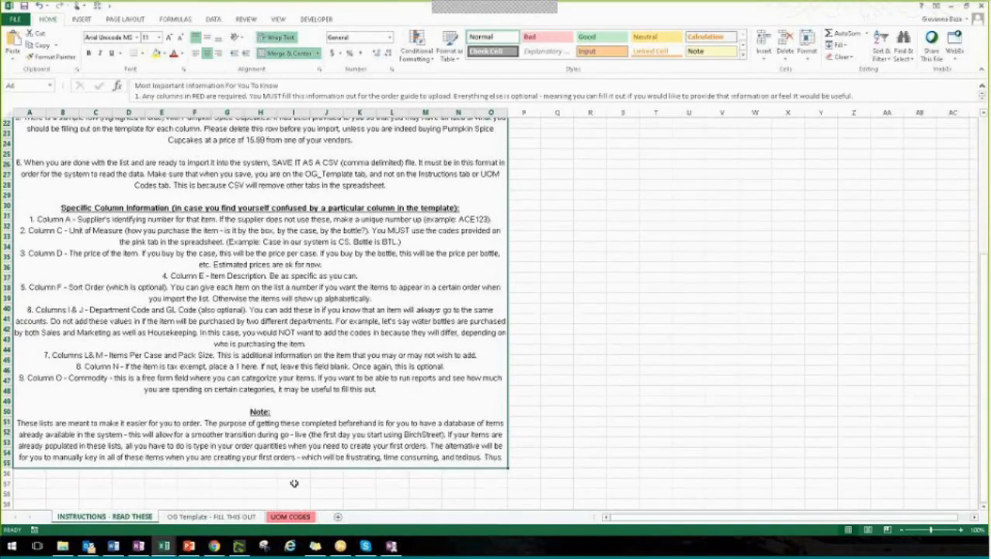
scroll(386, 358, up, 7)
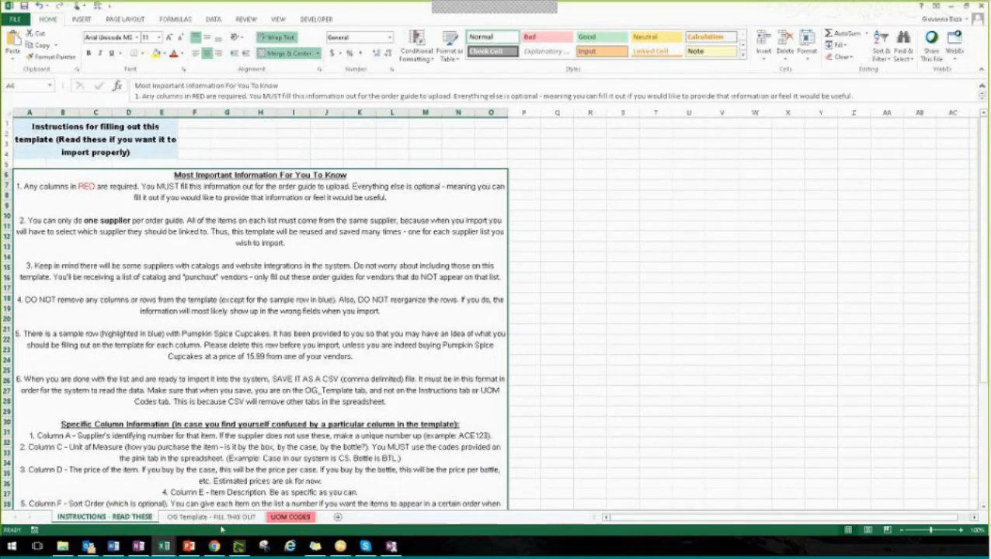
Review the required and optional column headings on the OG Template sheet, from supplier item number through tax exempt
click(222, 518)
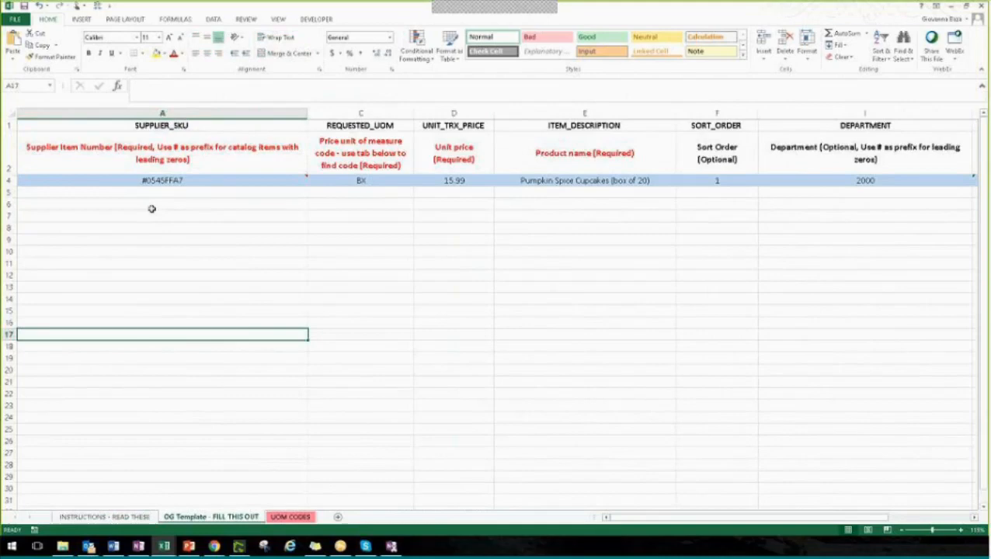
click(151, 195)
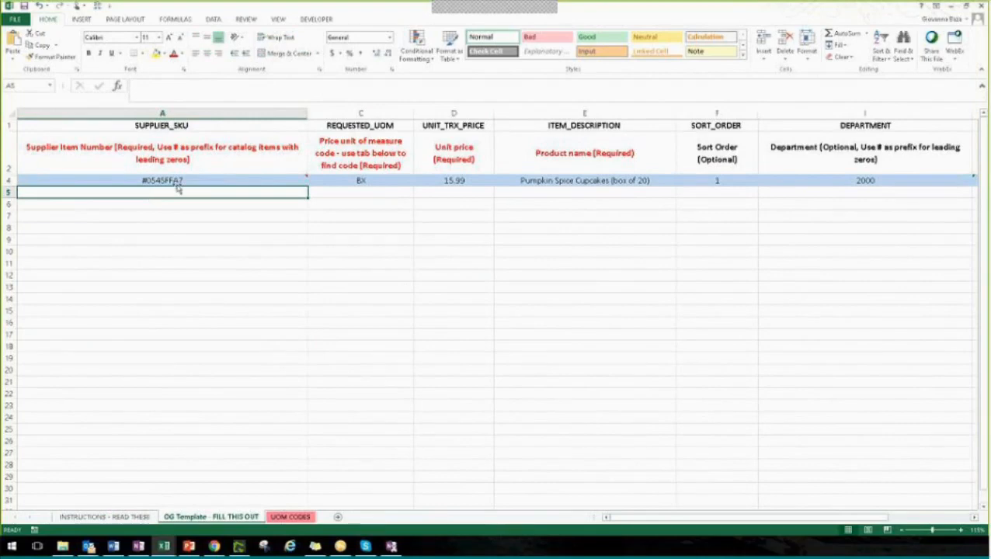
click(191, 155)
key(Right)
key(Right)
key(Right)
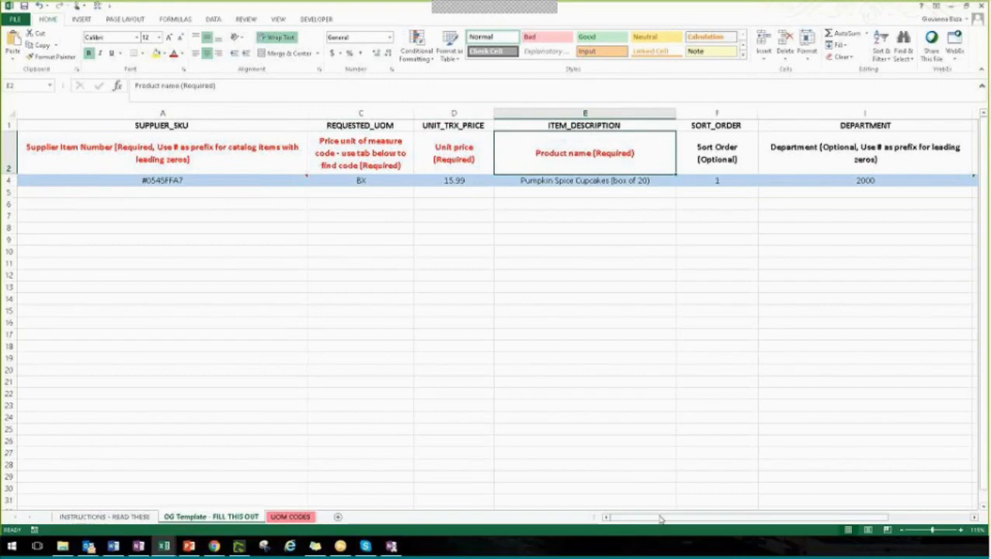
drag(661, 519, 621, 518)
click(731, 146)
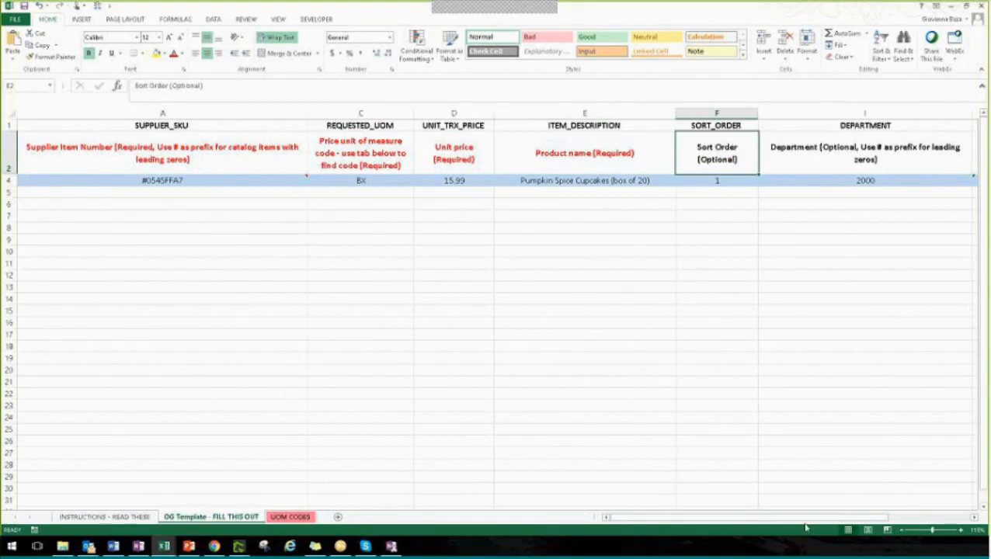
drag(729, 520, 757, 522)
drag(779, 523, 800, 523)
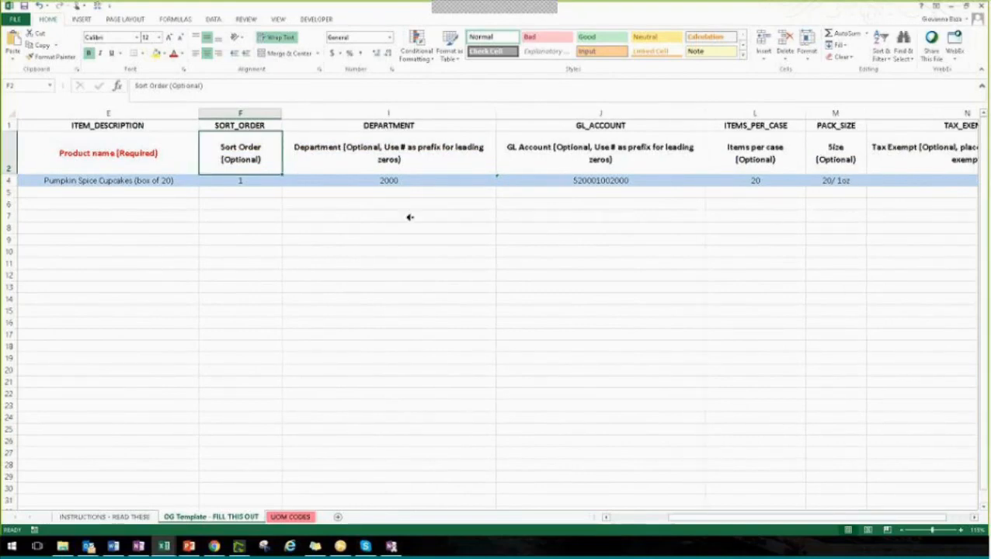
Enter DAN123 as the supplier item number in cell A5, directly below the sample row
scroll(411, 217, left, 2)
click(187, 193)
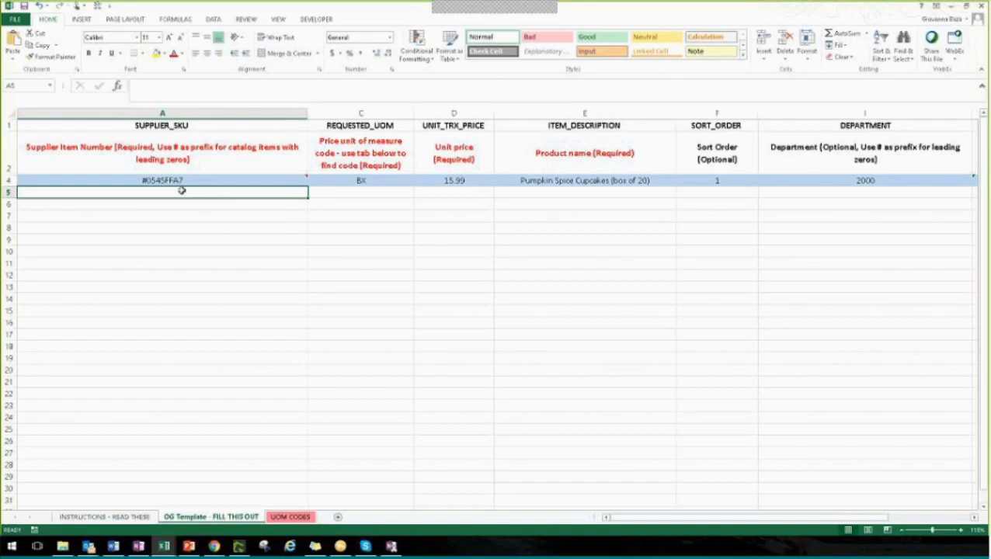
text(DAN)
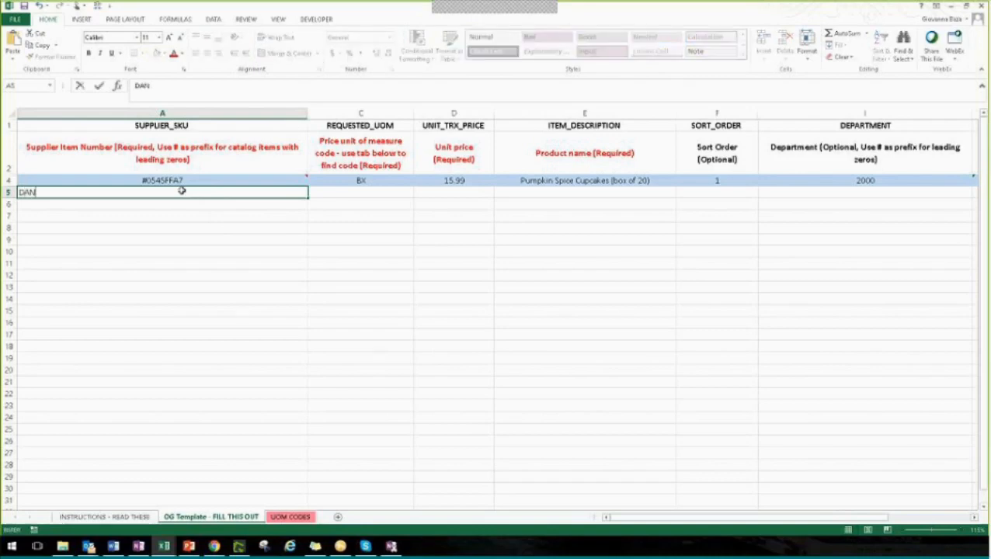
text(123)
click(165, 214)
click(156, 192)
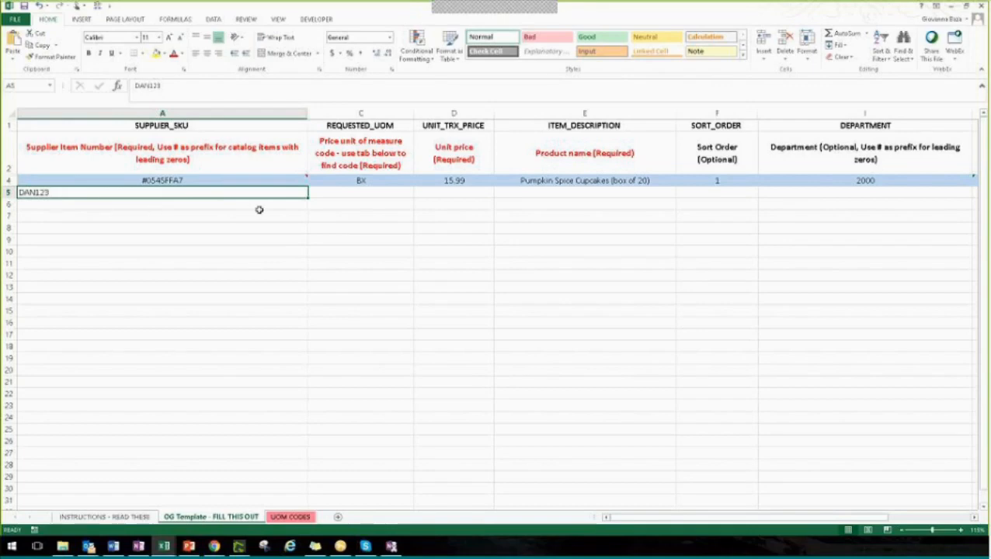
click(350, 194)
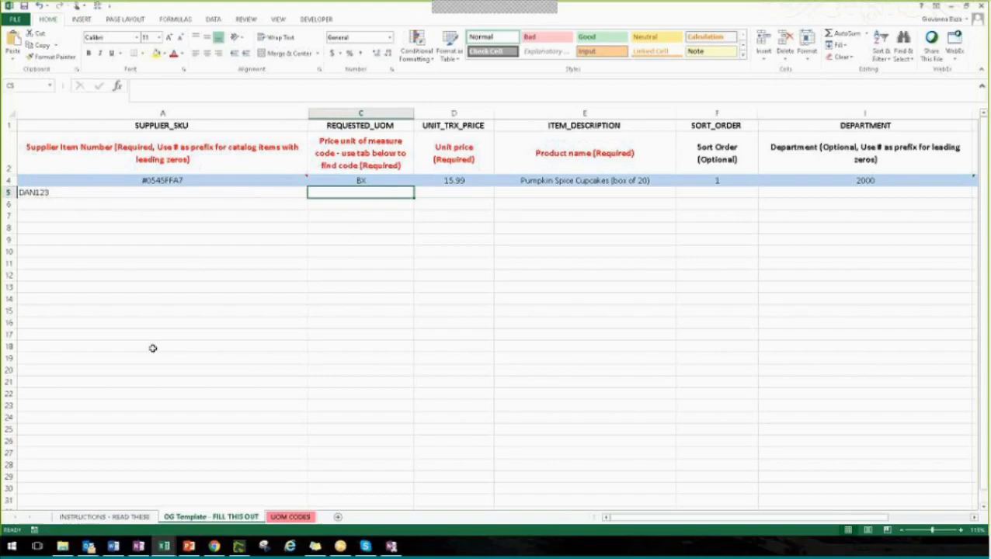
text(box)
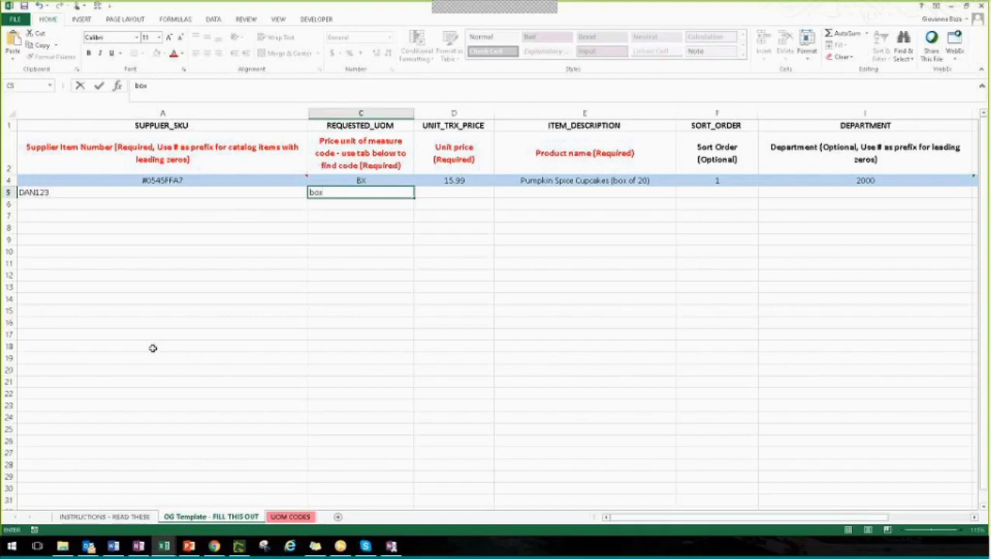
key(BackSpace)
key(BackSpace)
key(BackSpace)
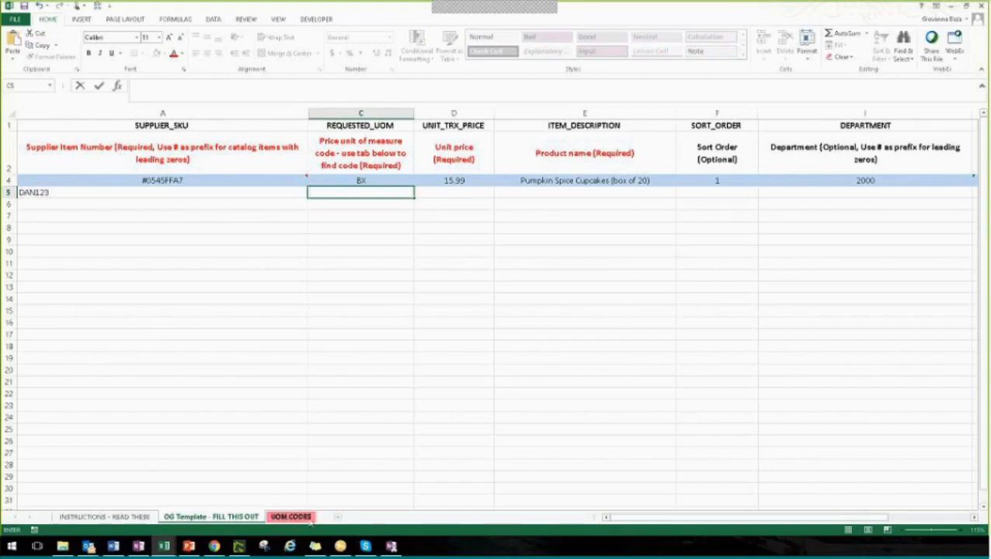
Look up the unit of measure code for Box on the UOM CODES sheet and enter BX in cell C5 of the template
click(309, 519)
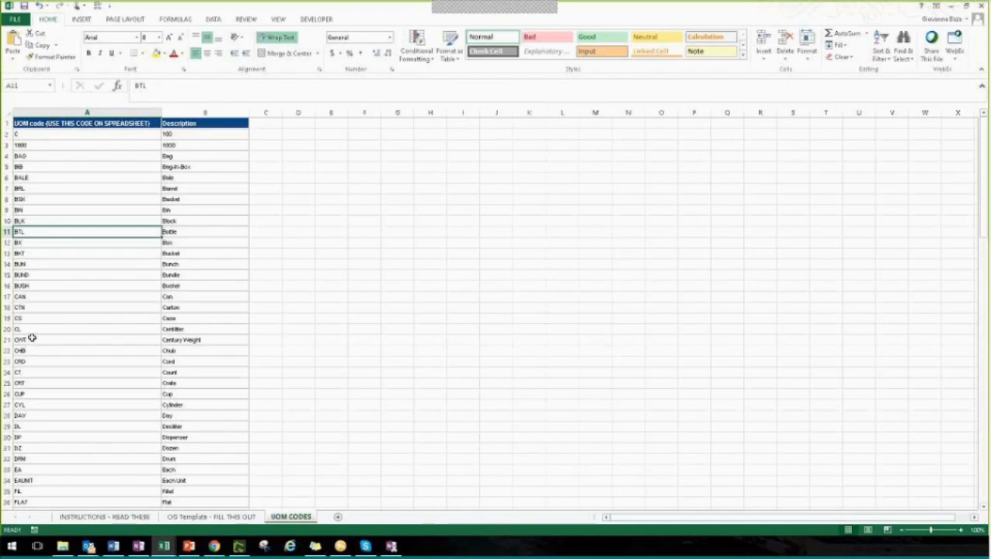
click(24, 243)
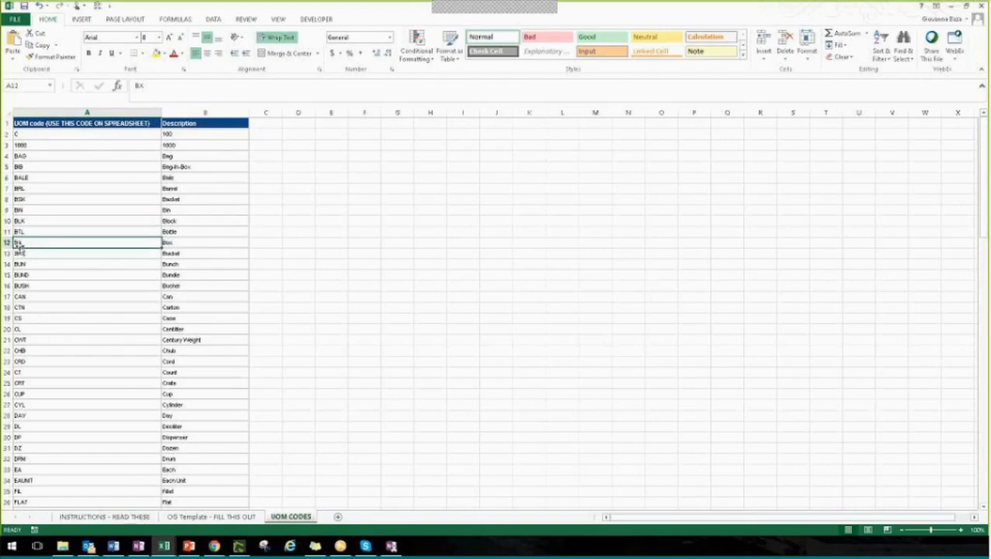
click(192, 517)
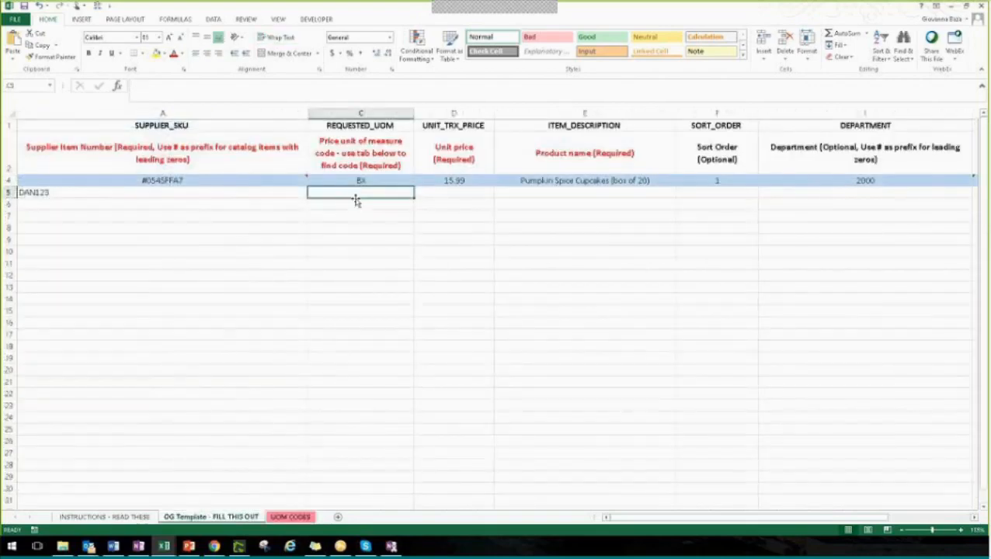
text(BX)
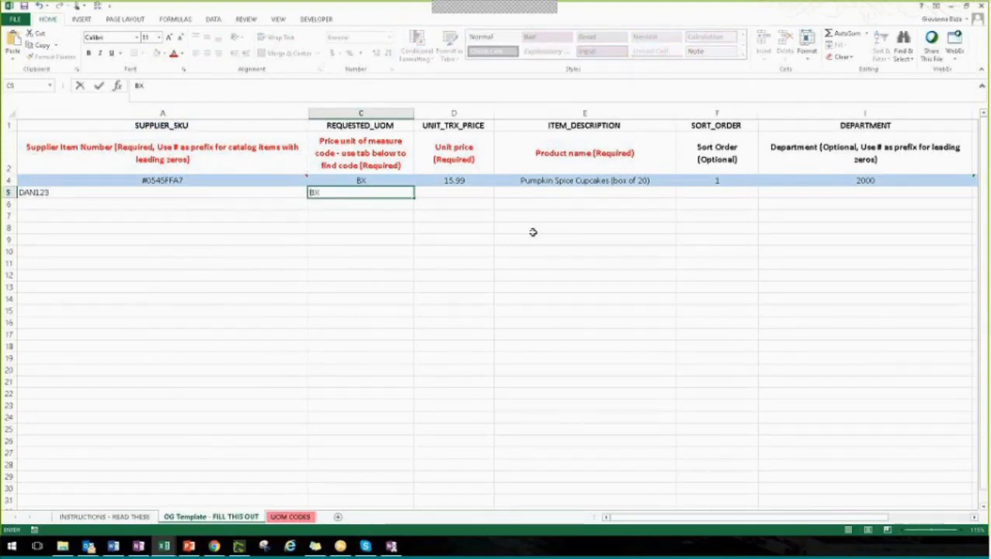
Enter 5.00 as the item's unit price in cell D5
click(476, 191)
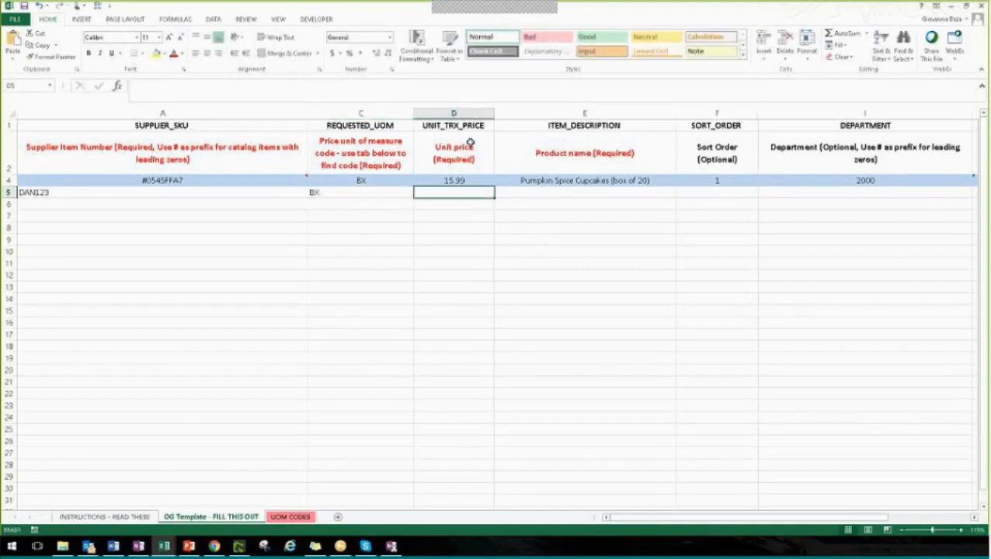
text(5)
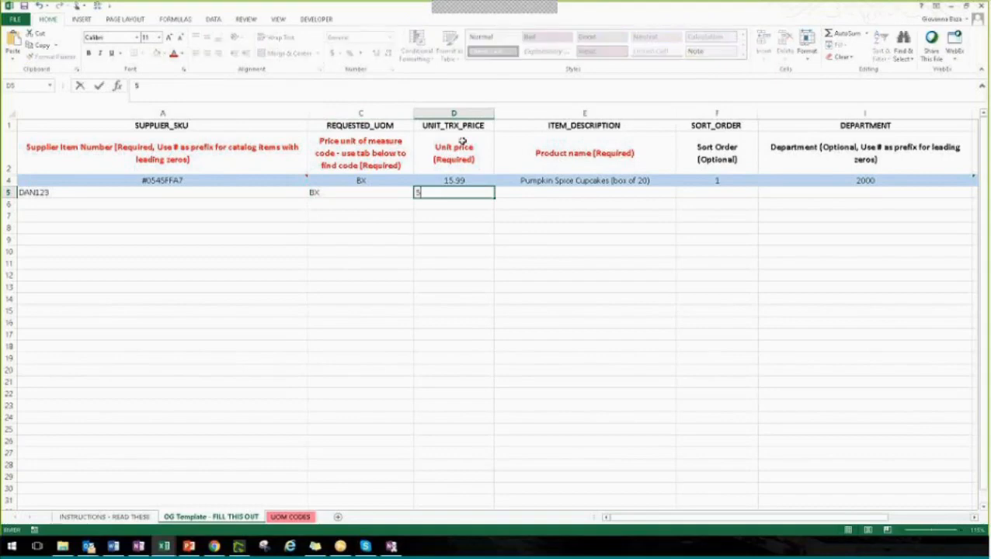
text(.00)
key(Tab)
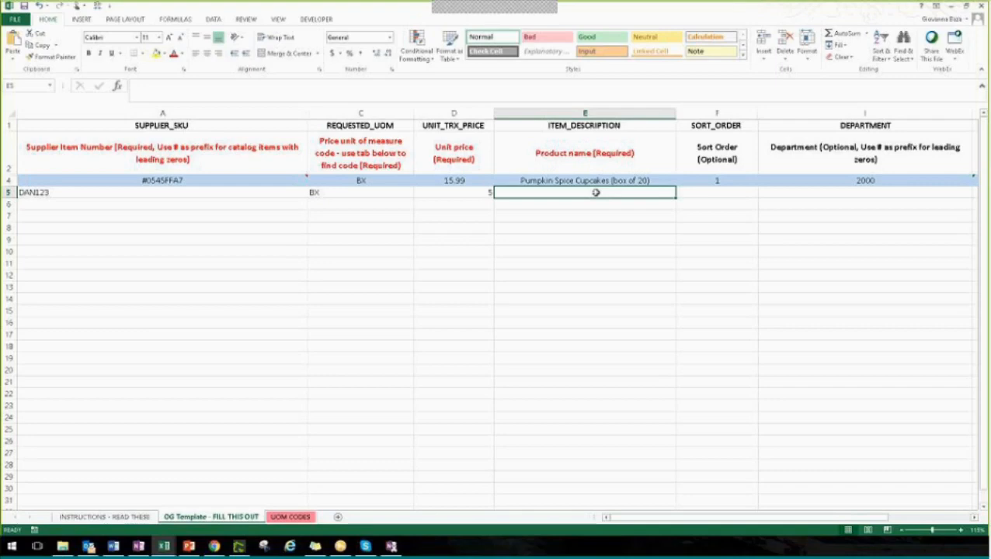
Enter "Papermate Blue Pens (box of 12)" as the product name in cell E5
text(P)
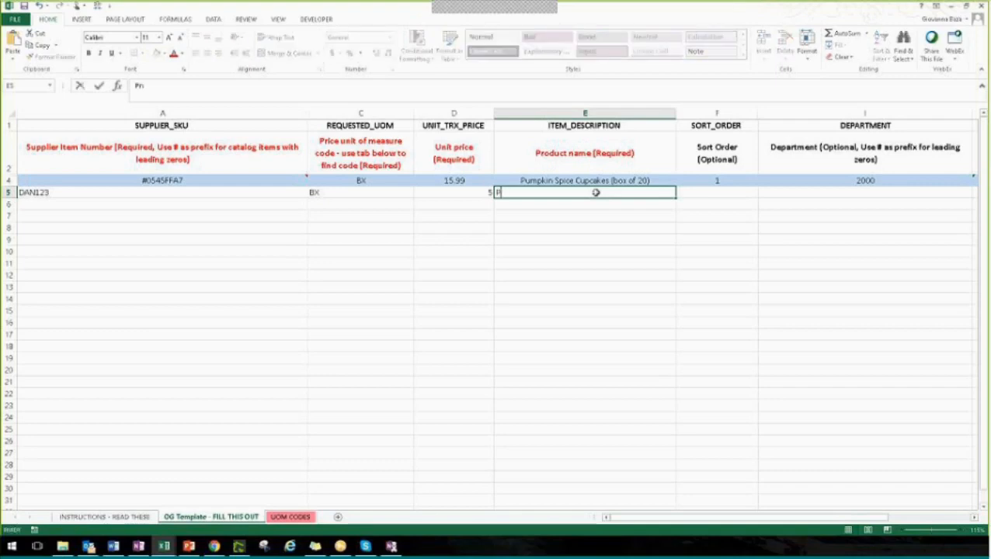
text(apermate Blue Pens ()
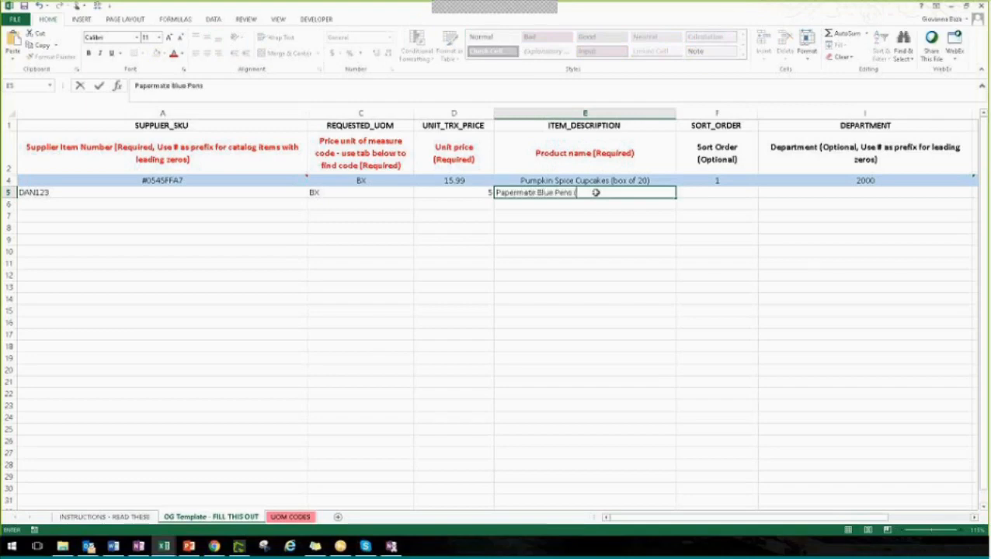
text(box of 12))
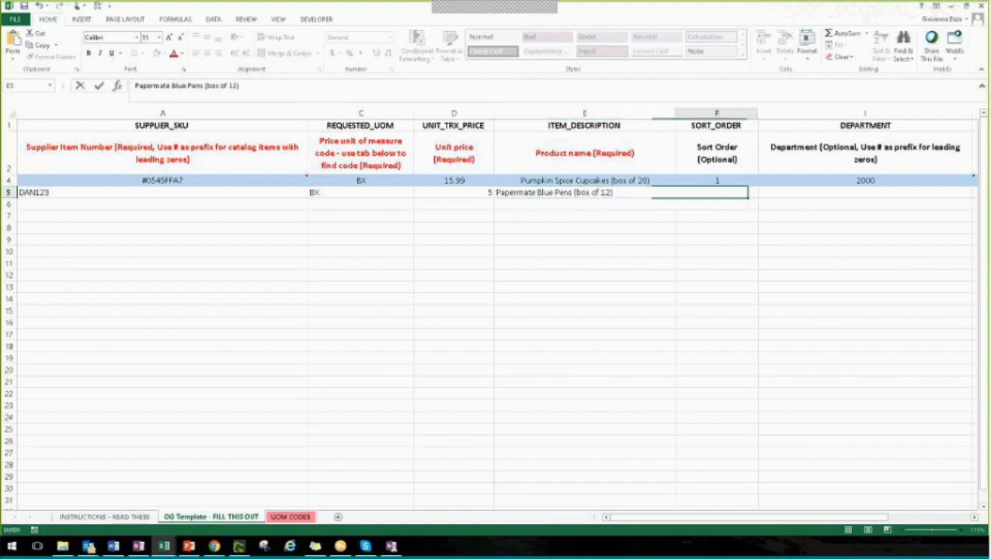
Set the item's sort order to 5 in cell F5
click(727, 190)
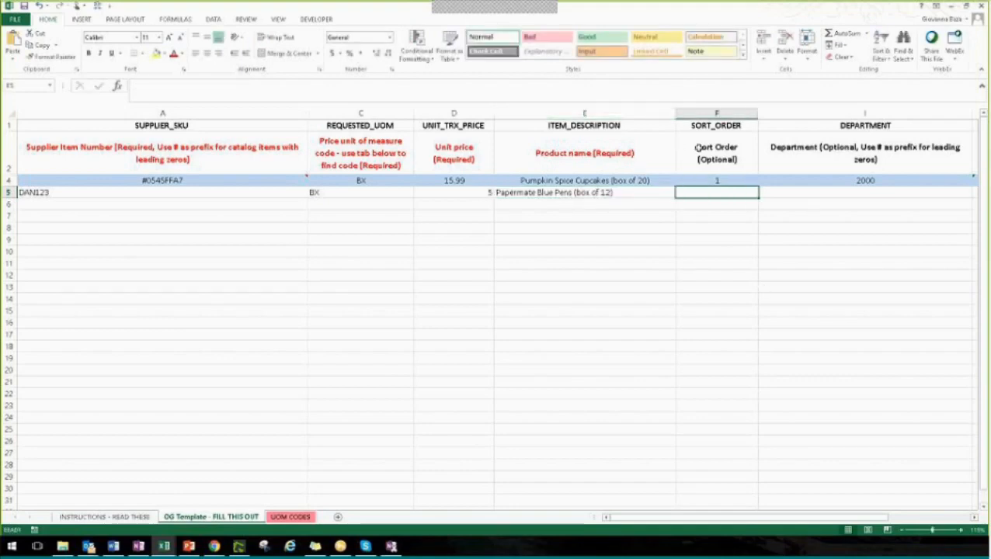
drag(713, 522, 738, 528)
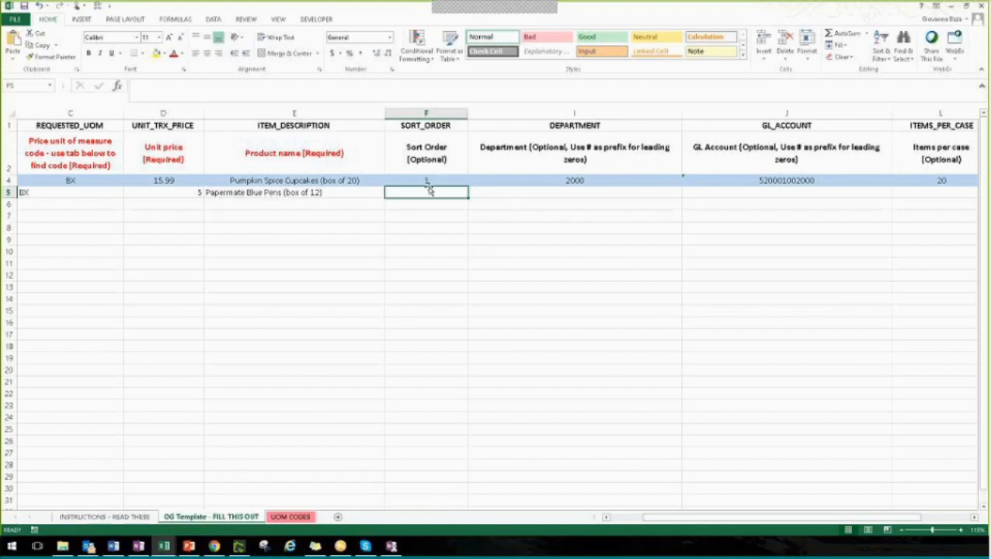
double_click(431, 193)
text(1)
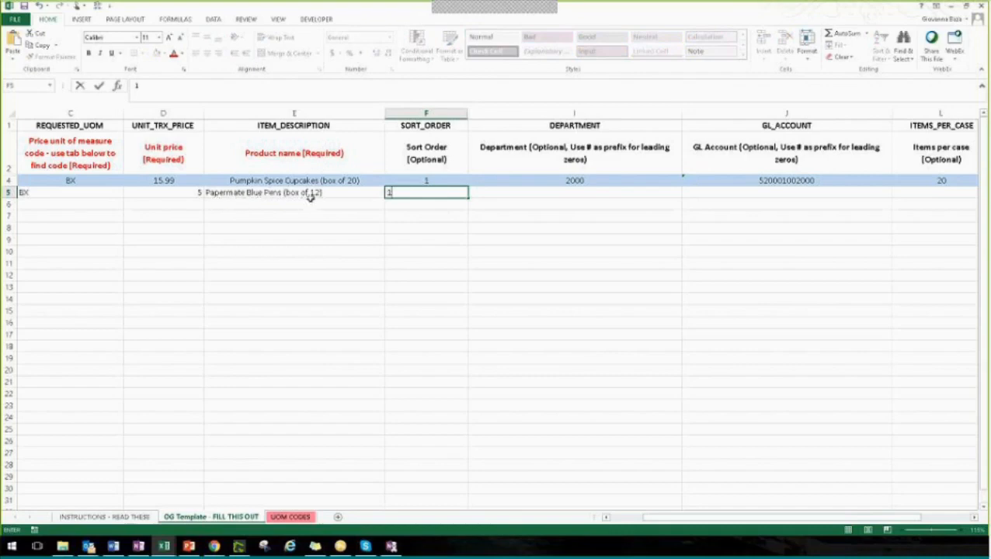
double_click(398, 192)
text(5)
click(599, 253)
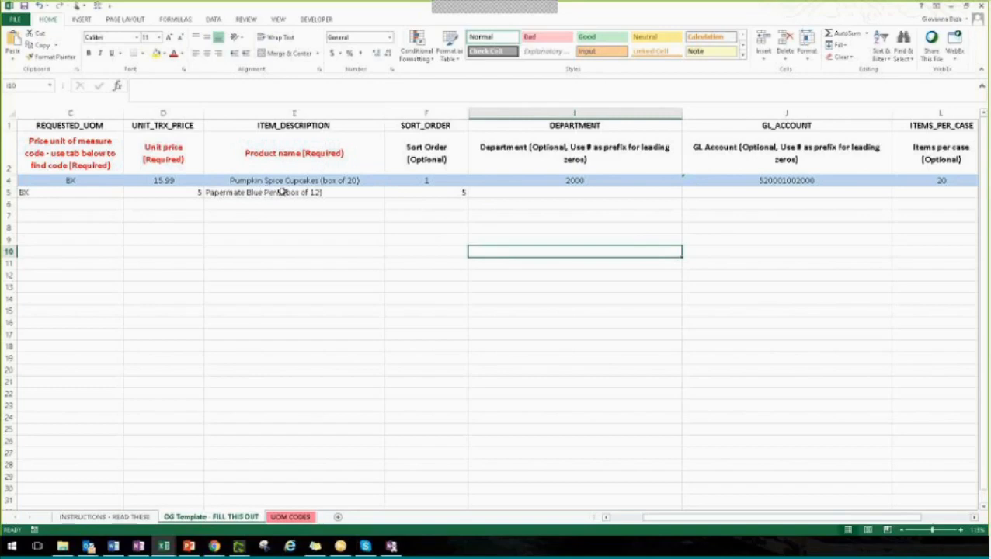
Examine the optional Department and GL Account columns and select the item's Department cell, I5
click(514, 194)
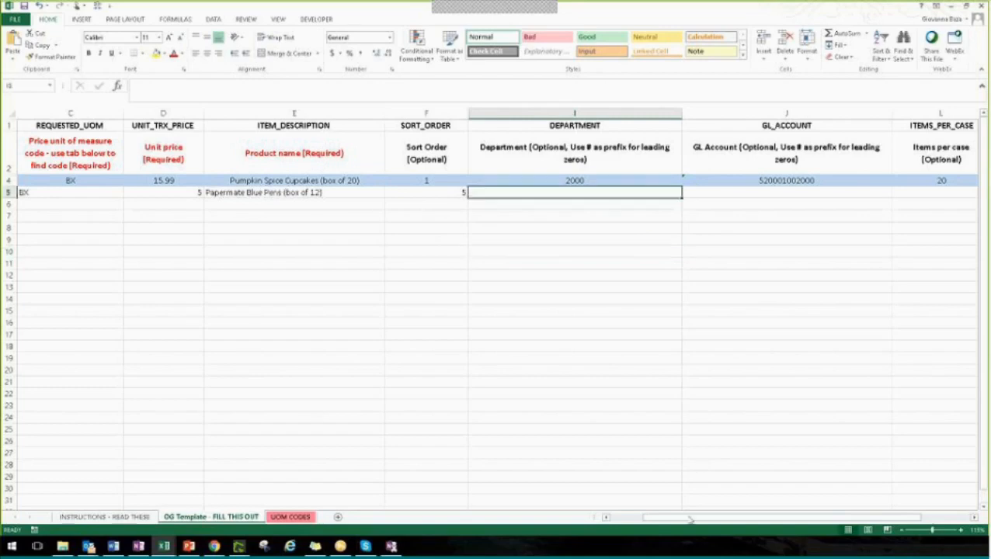
drag(690, 520, 707, 523)
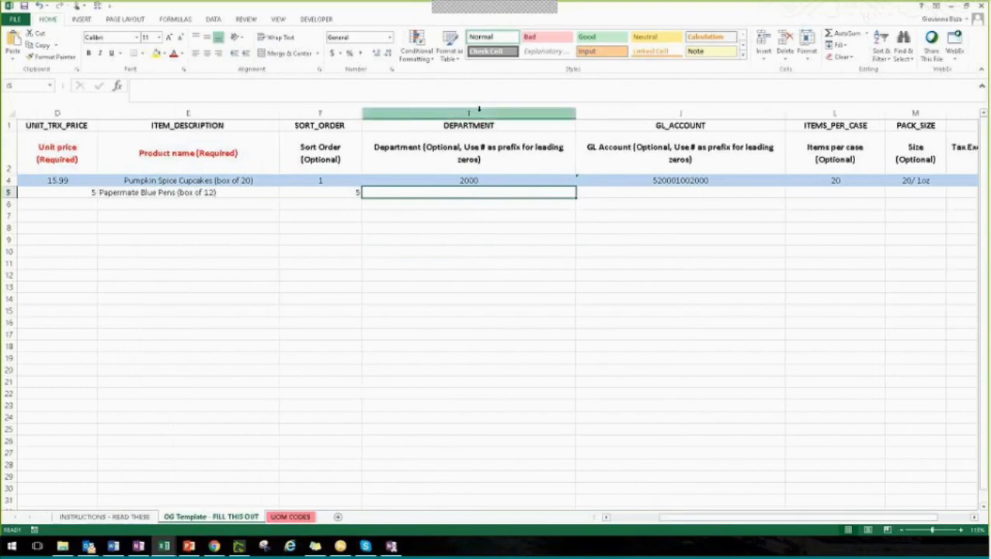
click(480, 108)
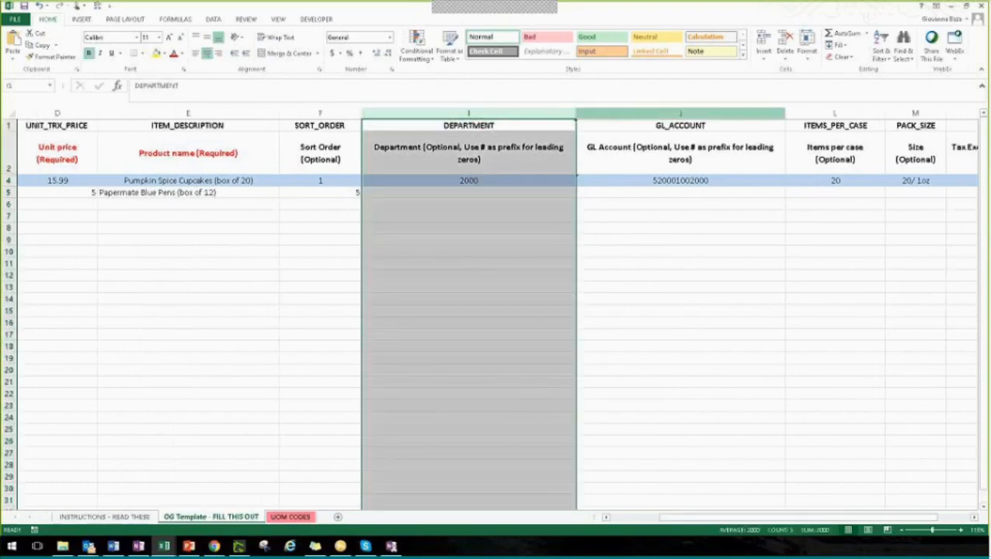
click(600, 113)
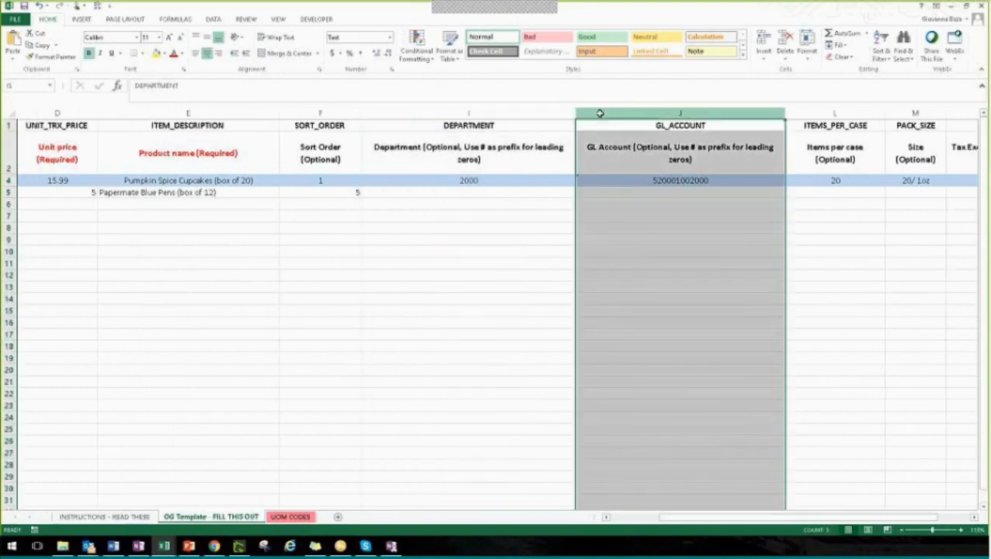
click(477, 192)
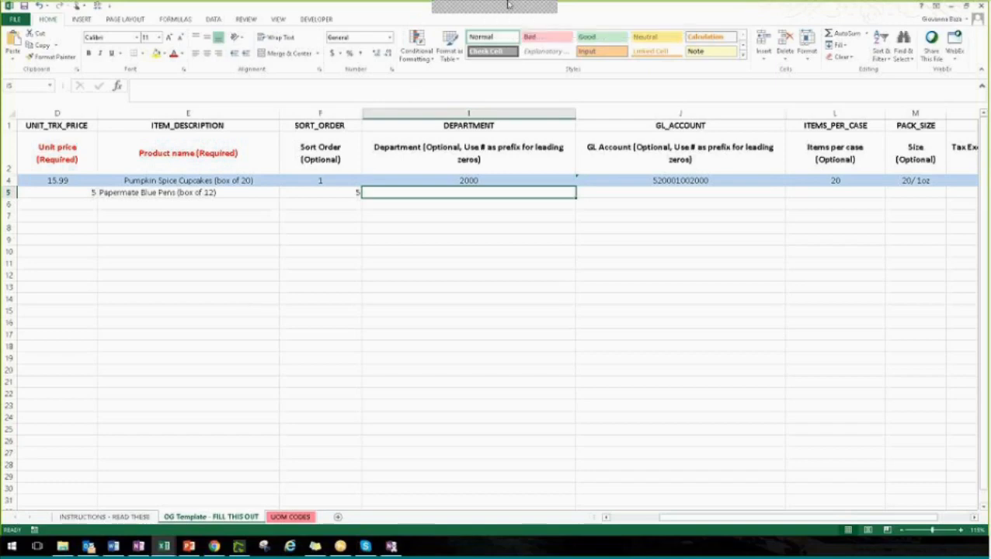
Consult the supplier list in the Hersha Hospitality Core Catalog workbook and return to the order guide template
click(598, 18)
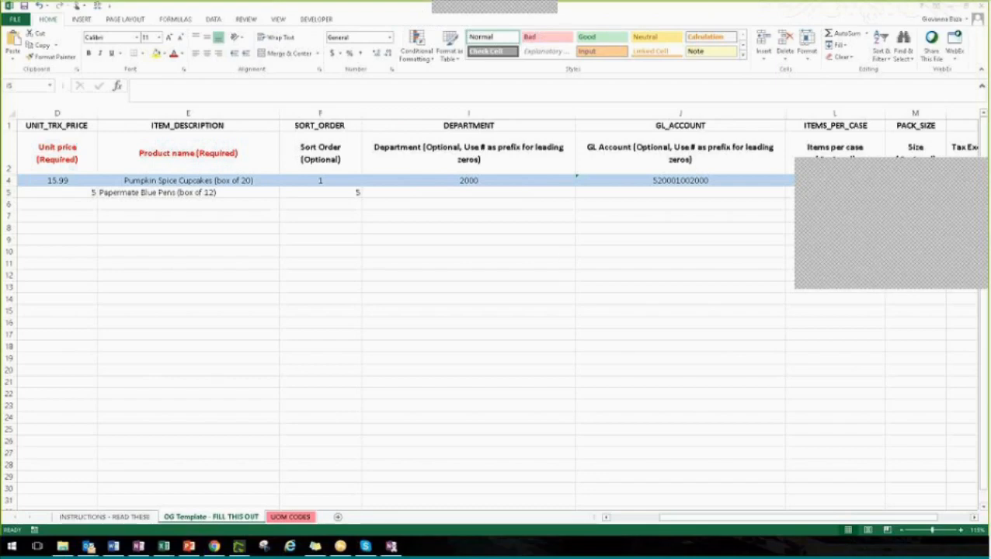
mouse_move(164, 546)
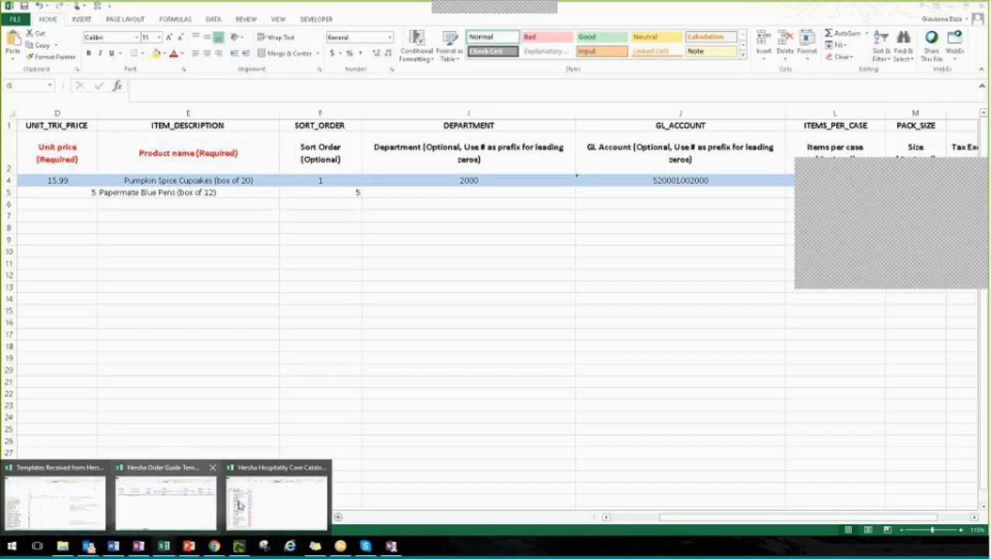
click(285, 505)
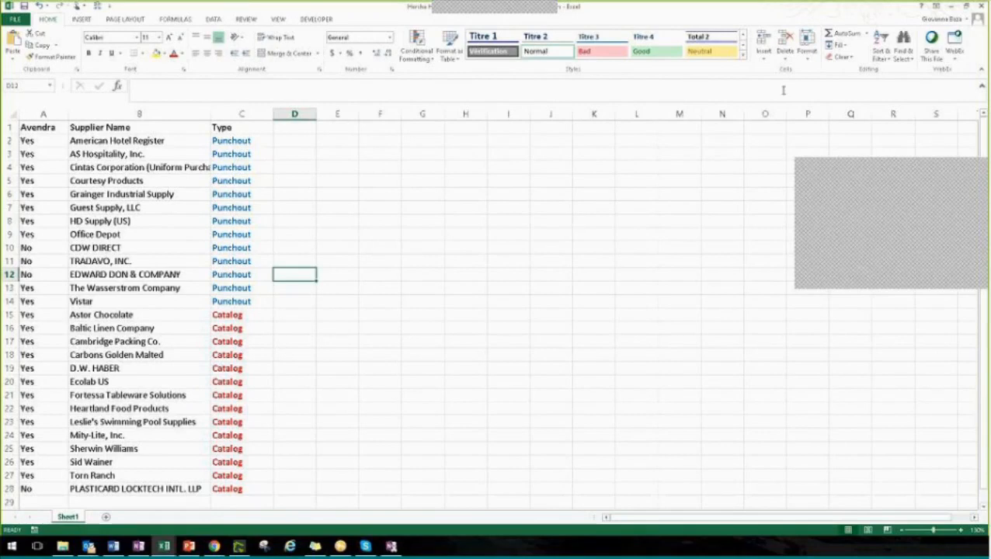
click(956, 9)
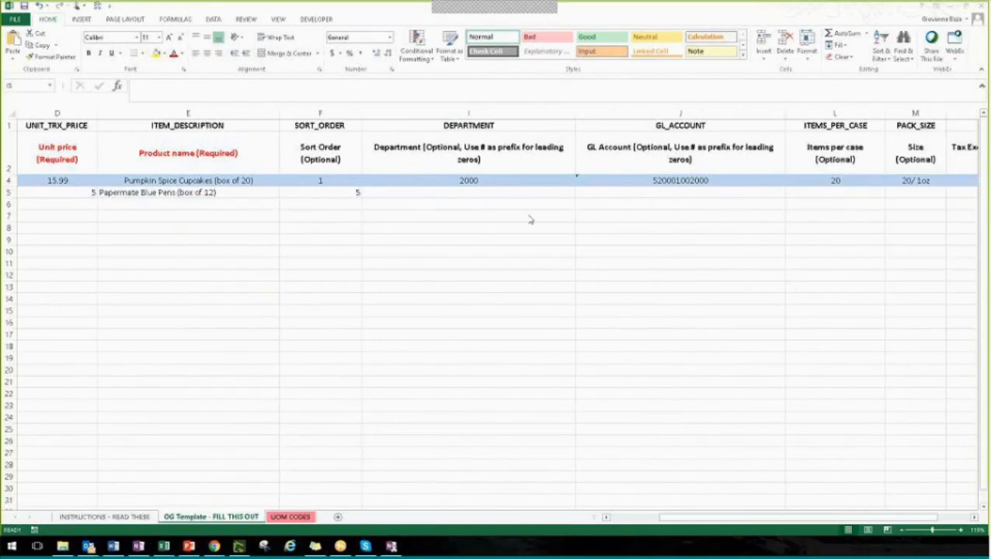
Review the remaining optional columns of the template, from GL Account through Items per Case, Pack Size, Tax Exempt and Commodity
click(710, 194)
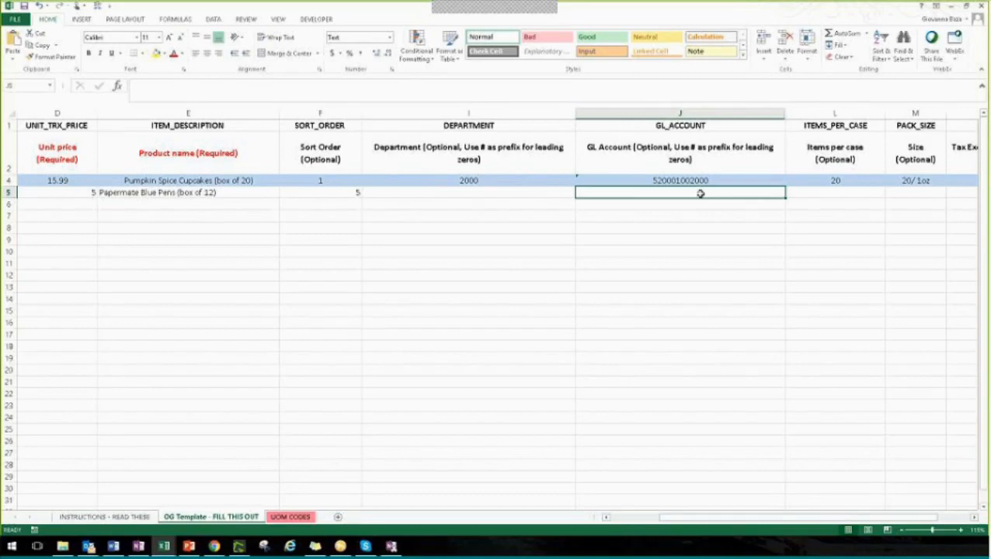
key(Right)
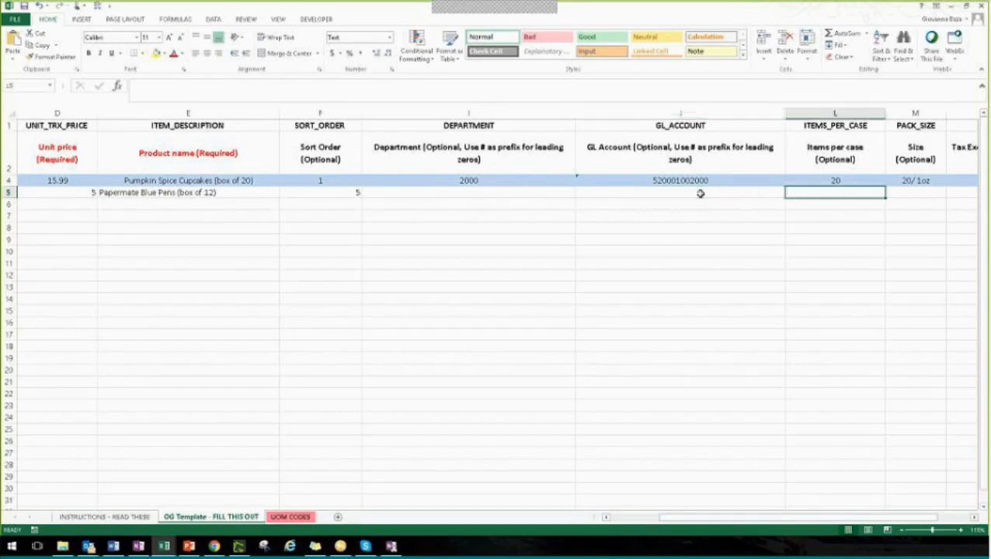
key(Right)
key(Right)
key(Right)
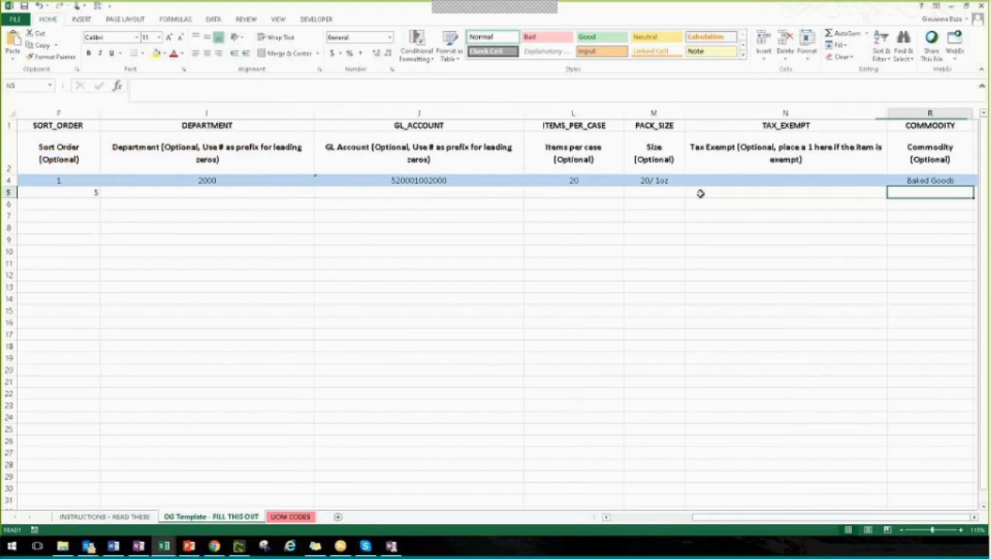
key(Right)
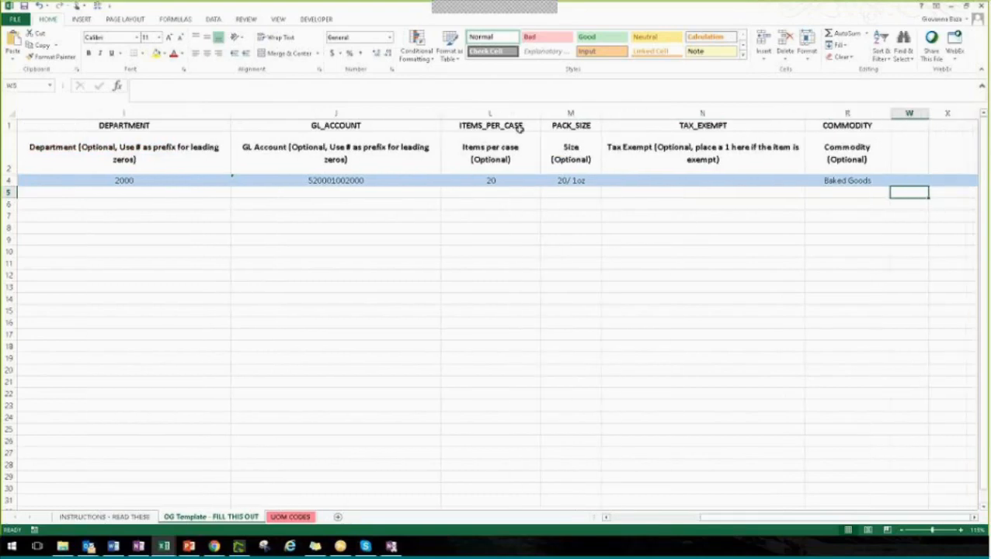
click(520, 128)
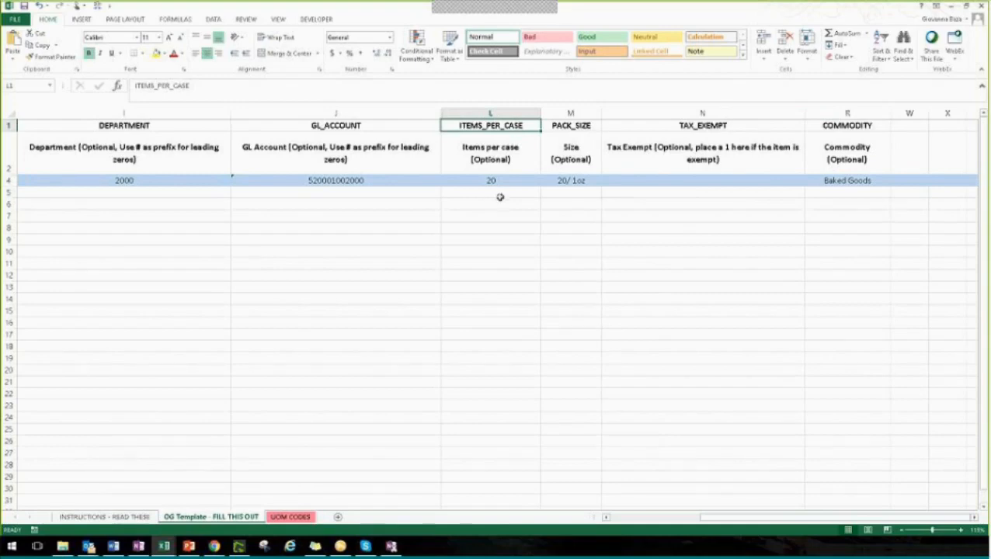
click(588, 196)
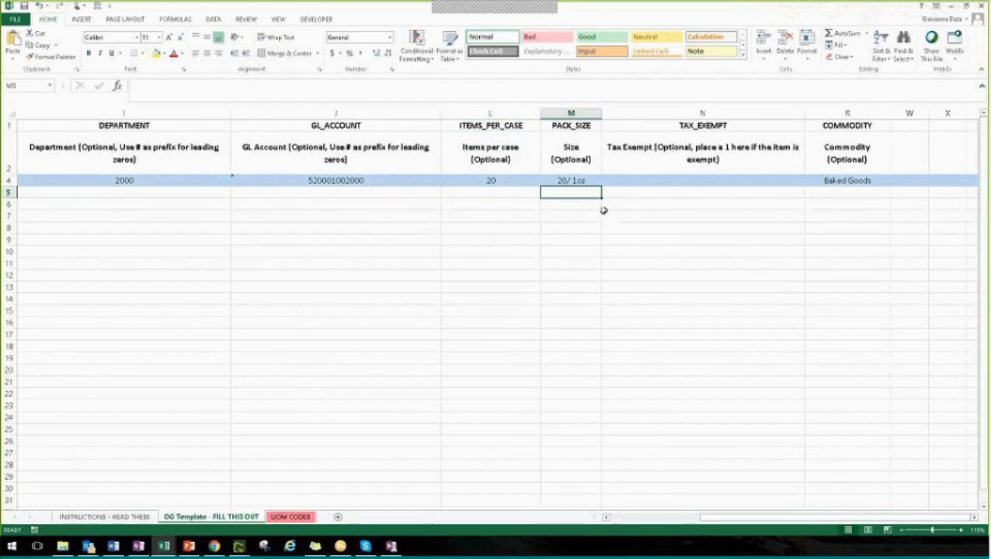
click(670, 126)
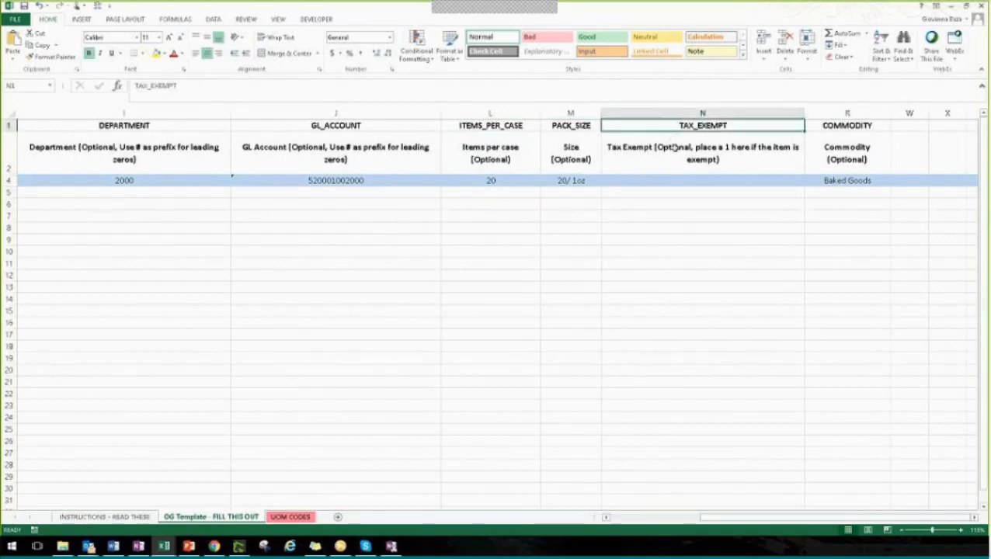
Try the value 1 in the item's Tax Exempt cell, N5, and clear it again
click(686, 190)
text(1)
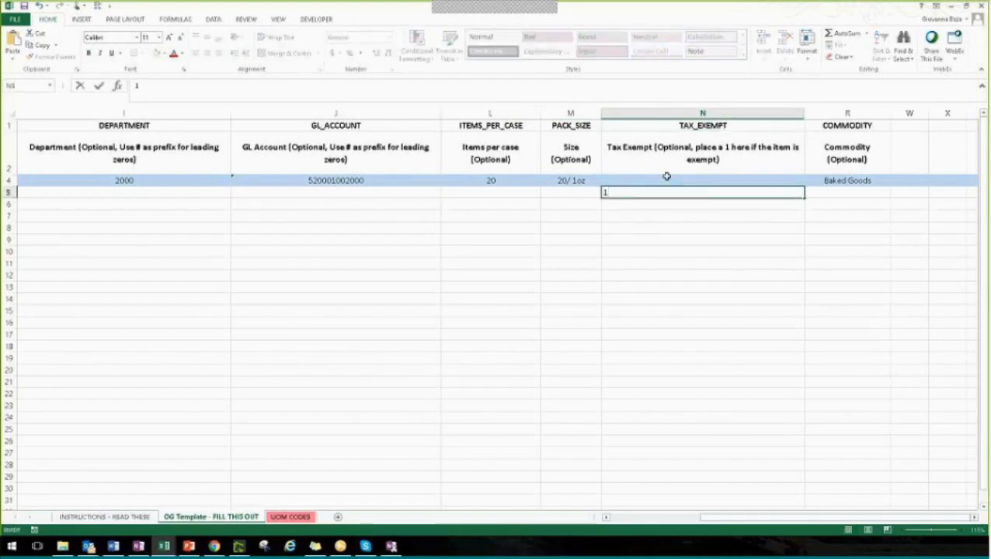
double_click(605, 192)
key(BackSpace)
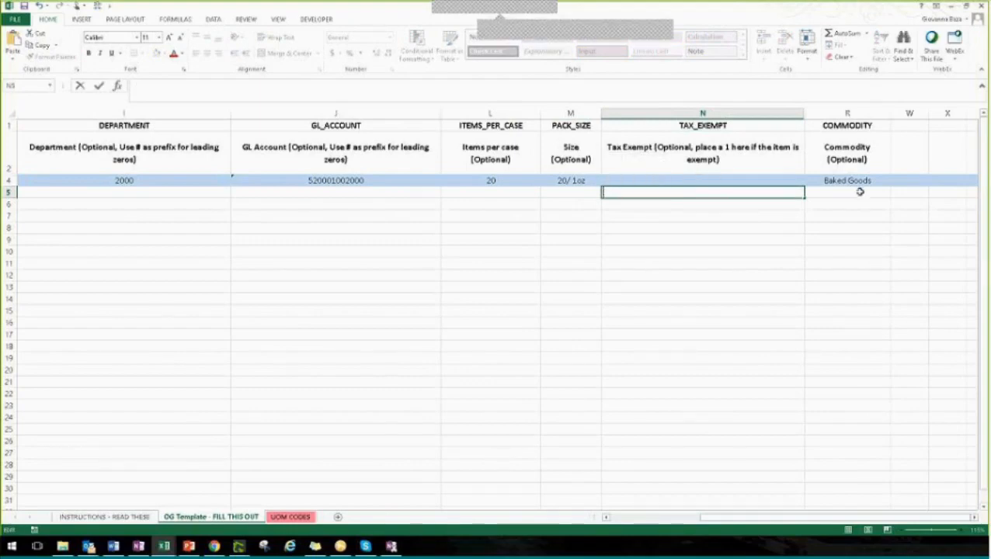
Point out the item's Commodity cell, R5, and go to cell A6, where the next item's supplier number belongs
click(860, 192)
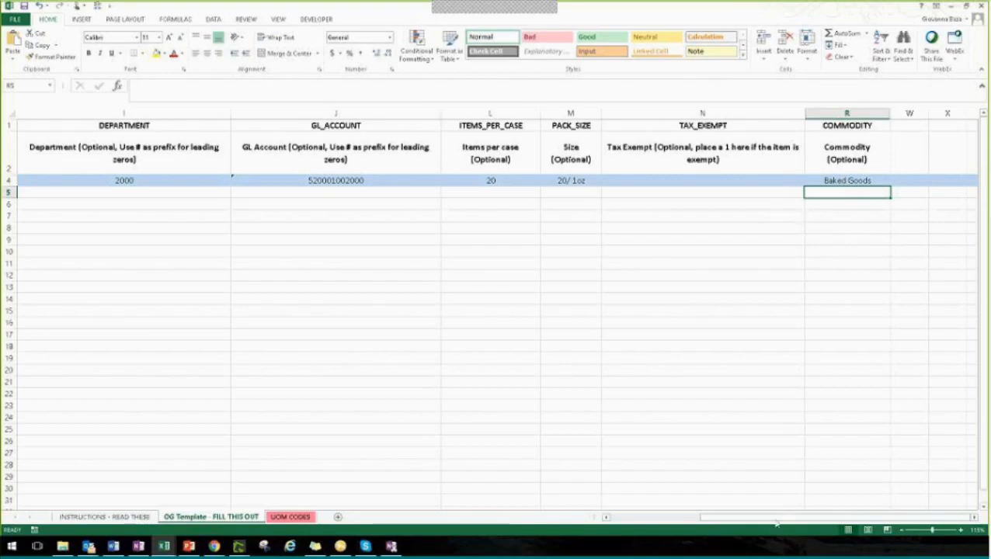
drag(776, 525, 631, 529)
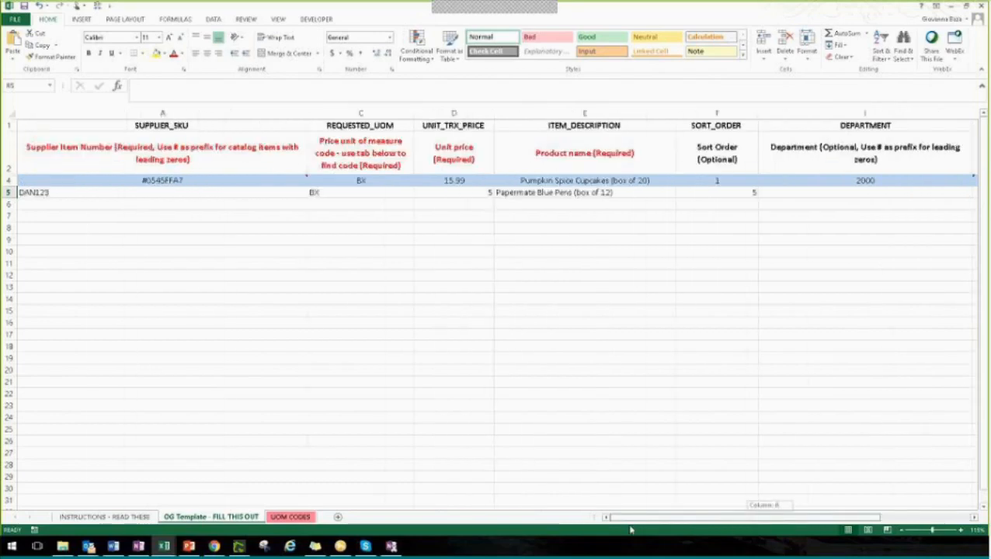
click(116, 210)
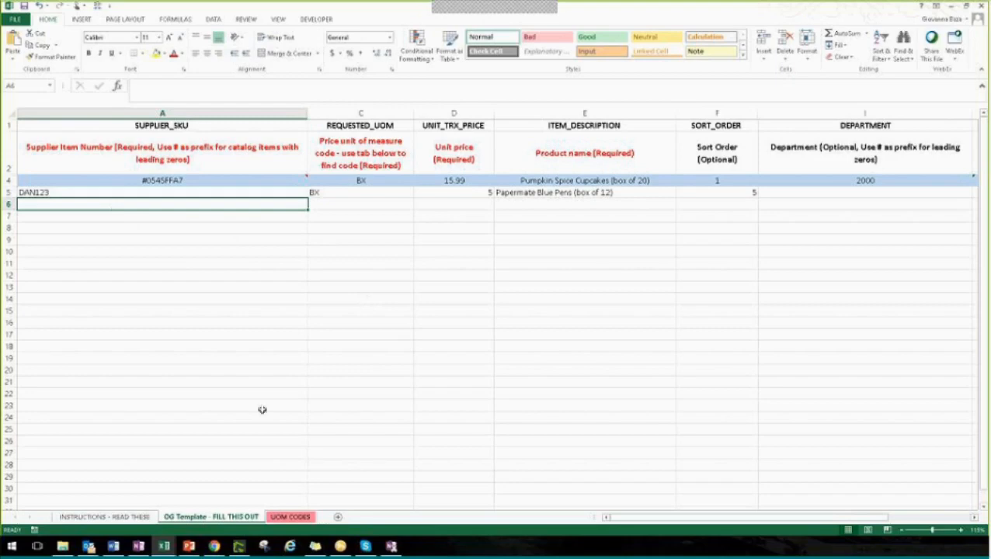
Switch to the Hersha Hospitality Core Catalog workbook and review the supplier names and their Punchout or Catalog types
click(164, 546)
click(235, 509)
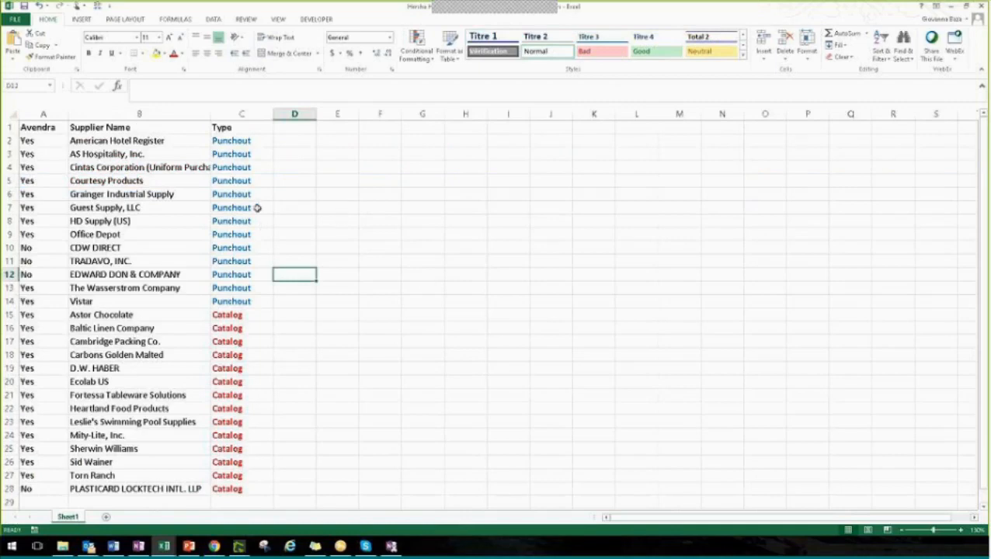
drag(130, 141, 224, 487)
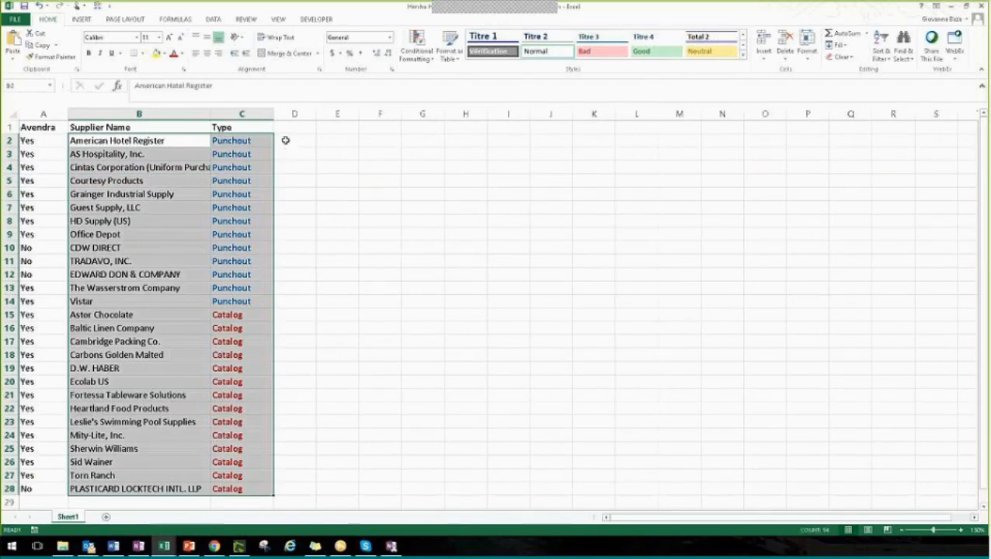
click(286, 139)
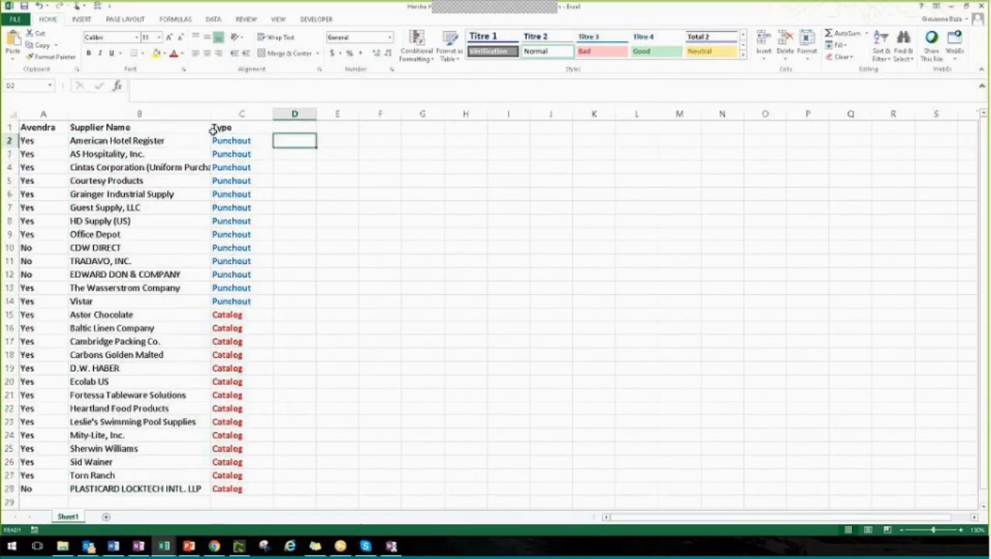
click(155, 141)
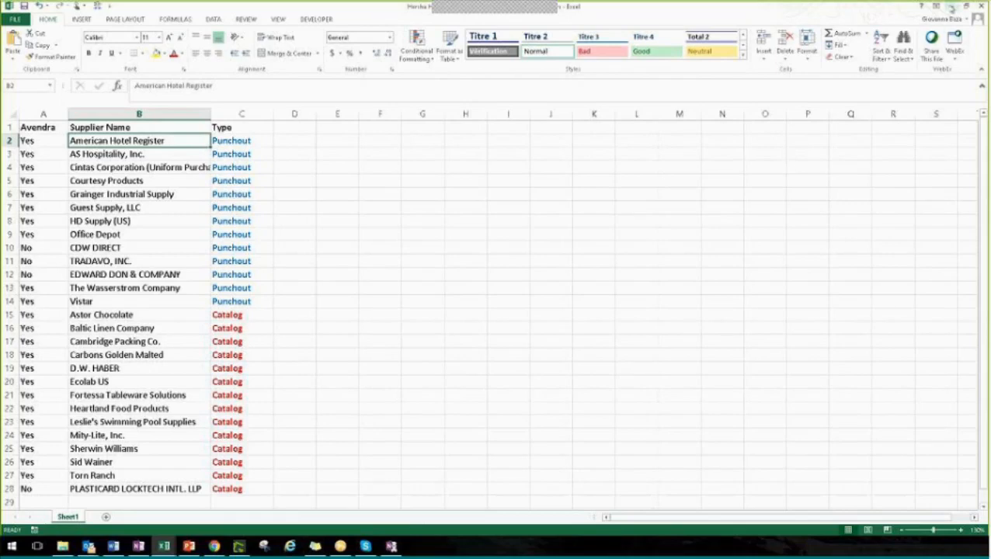
Return to the order guide template and point out the blue Pumpkin Spice Cupcakes sample row, then go to cell A6
click(950, 6)
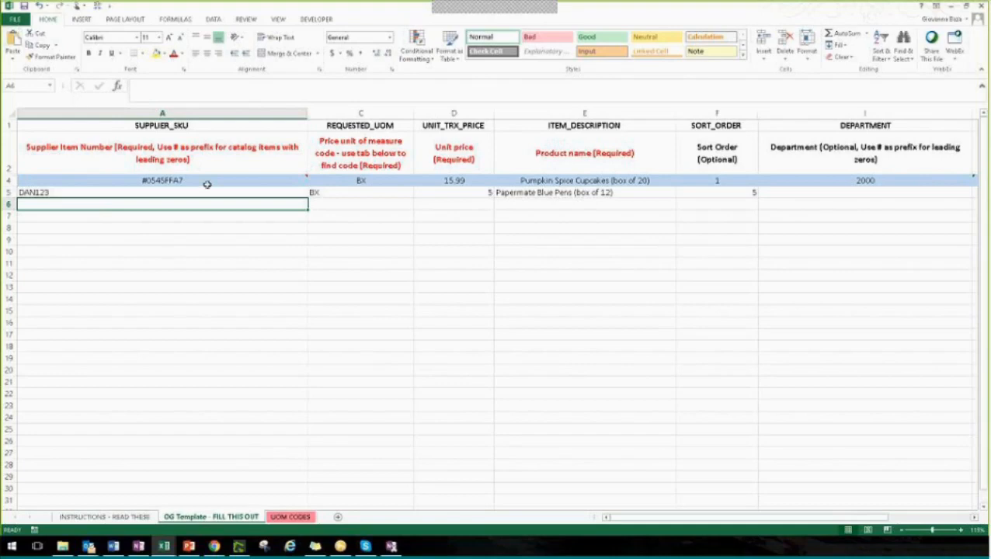
click(8, 180)
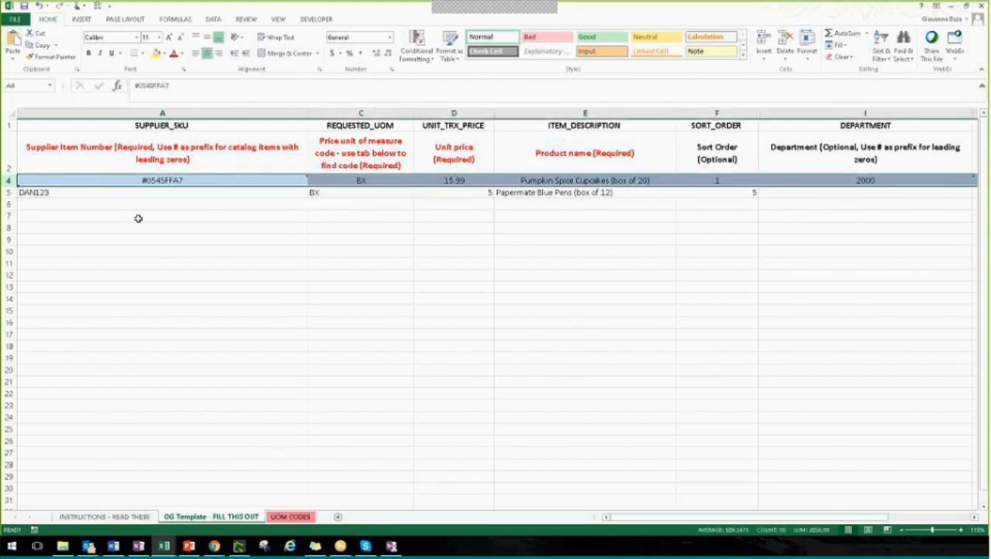
click(226, 235)
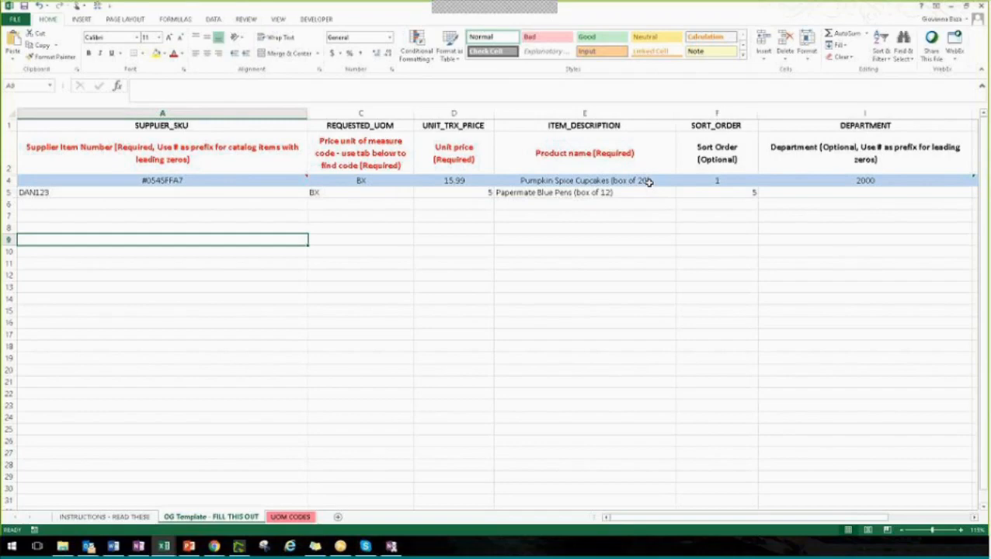
click(10, 180)
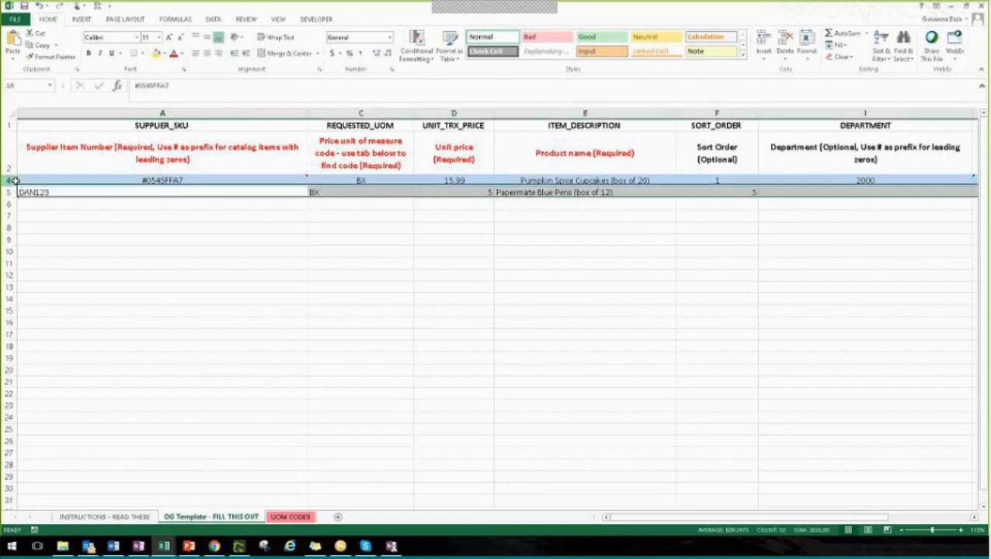
click(98, 297)
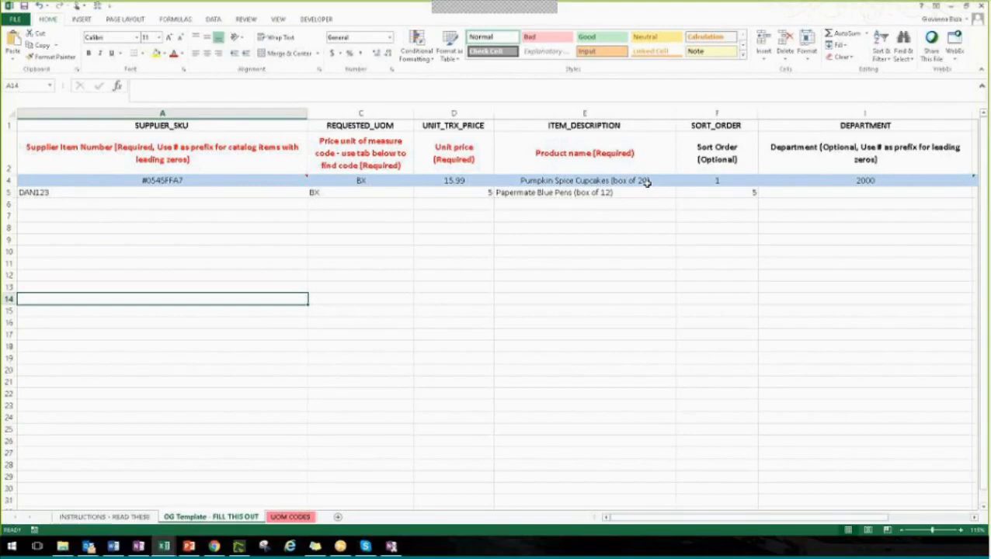
click(588, 238)
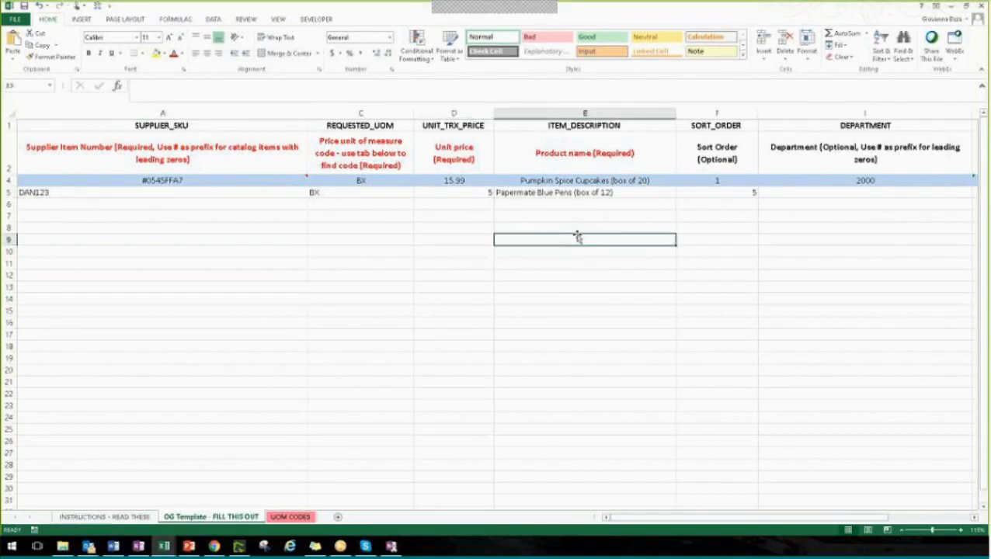
click(142, 206)
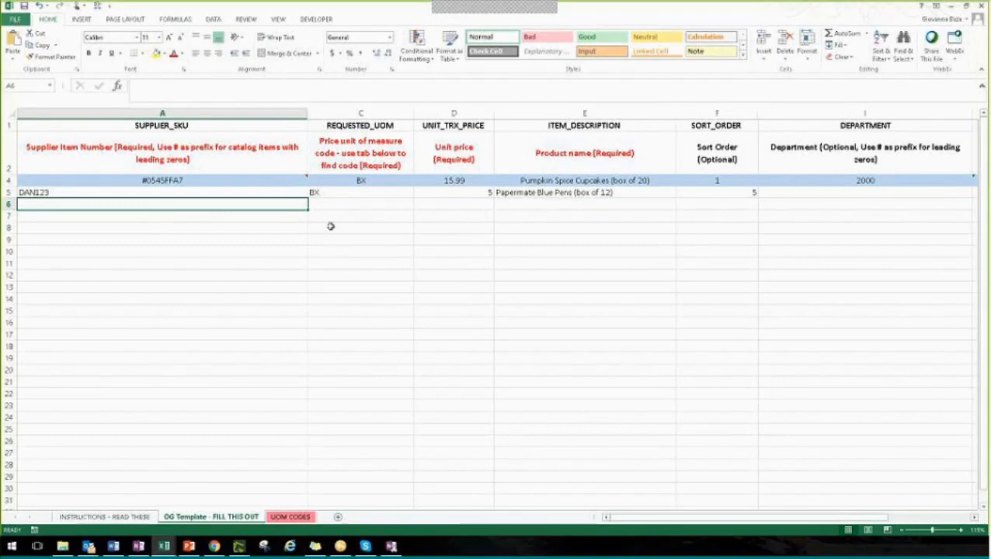
Choose CSV (Comma delimited) as the save type for the template in the Hersha Hospitality folder, and cancel the save
click(15, 19)
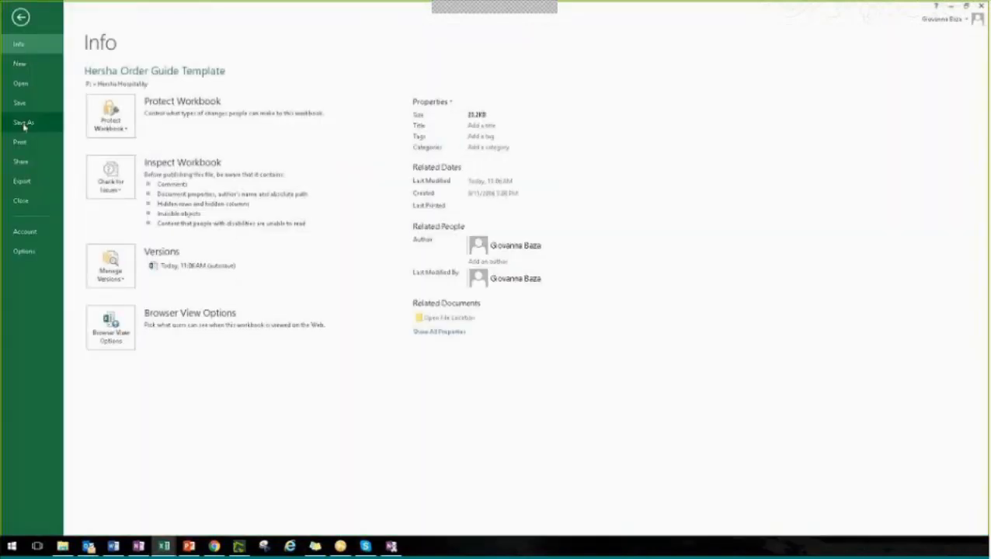
click(23, 124)
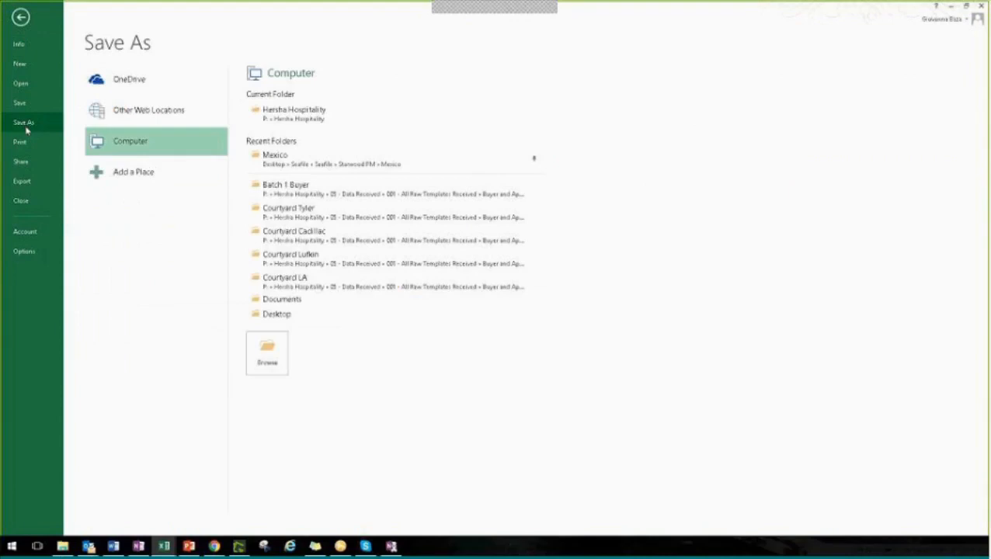
click(294, 118)
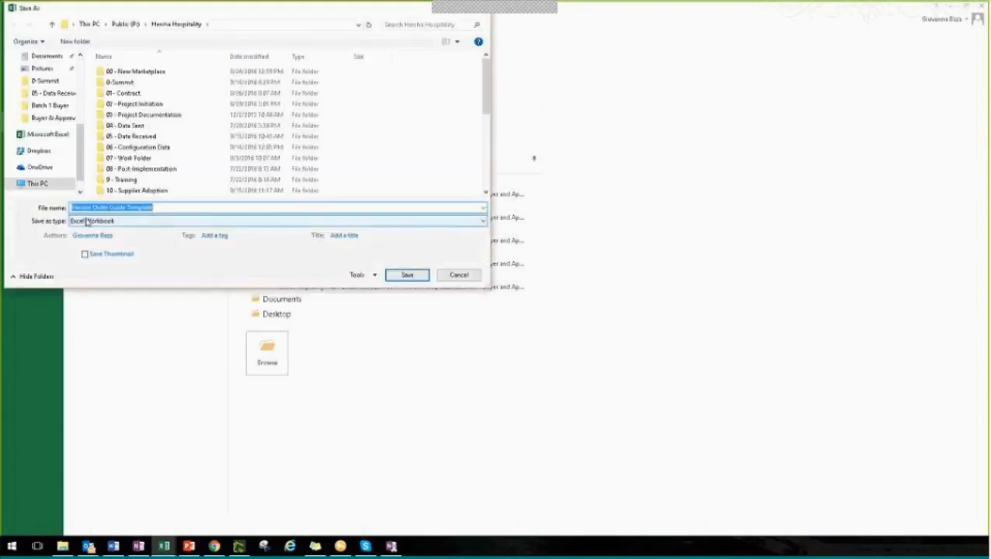
click(87, 221)
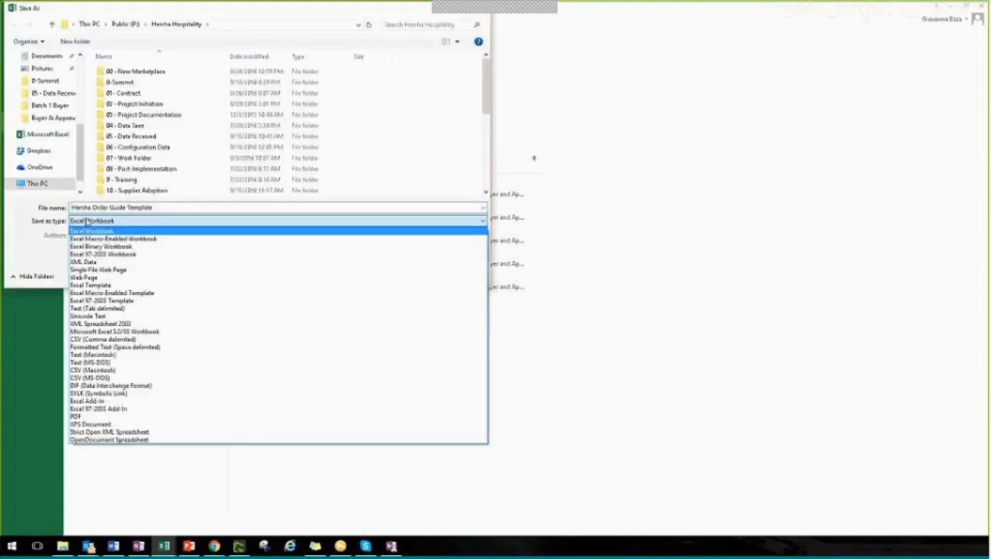
click(100, 342)
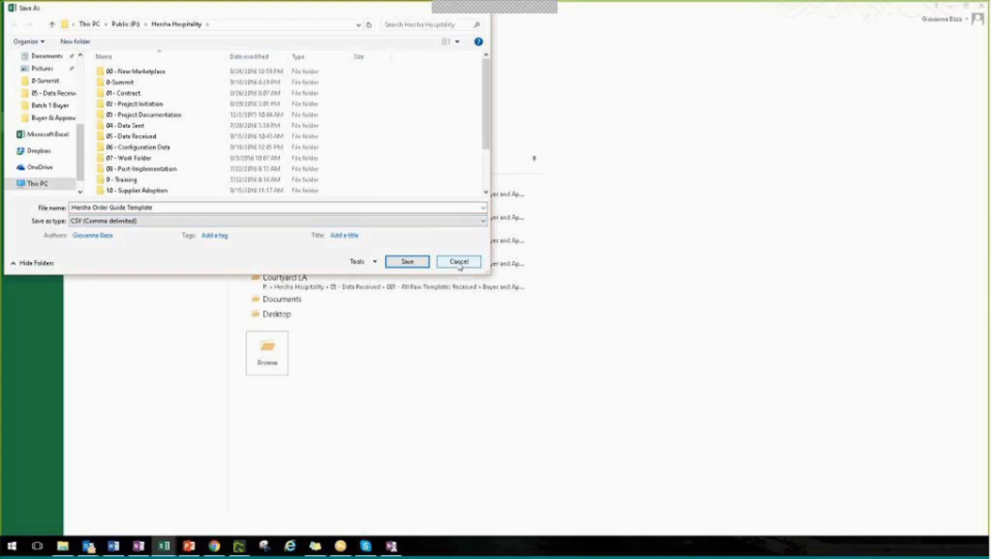
click(459, 263)
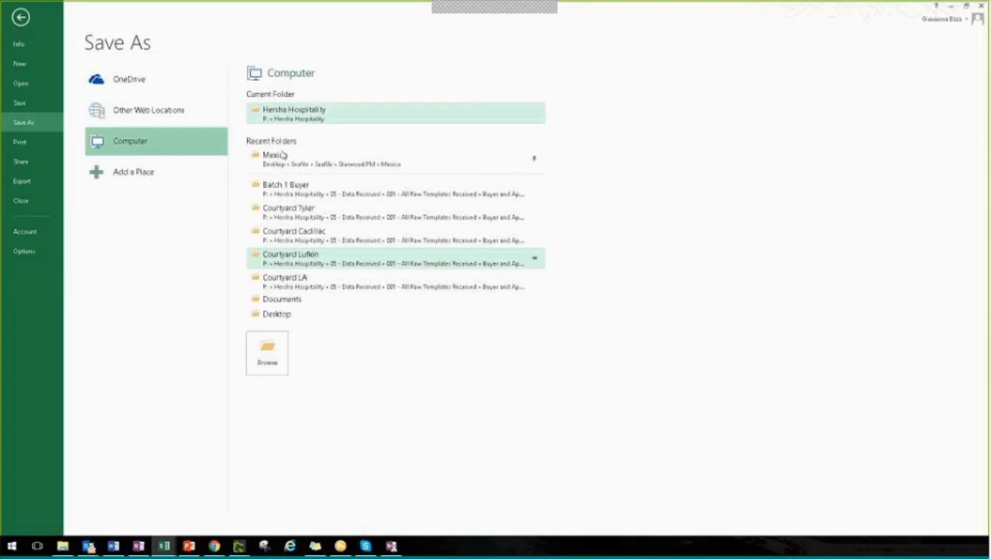
click(25, 24)
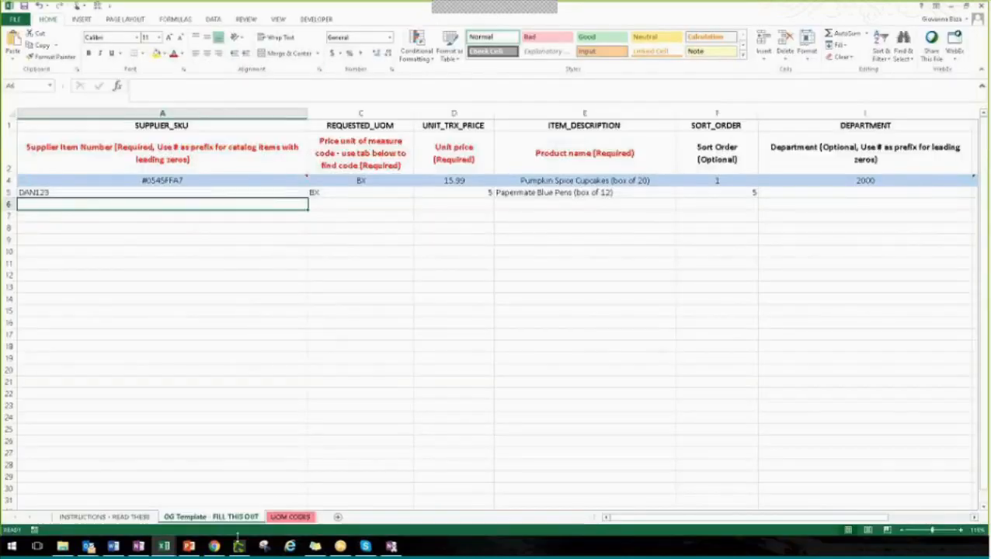
Switch to BirchStreet in Chrome and display the *FOOD- Fine Foods order guide
mouse_move(225, 549)
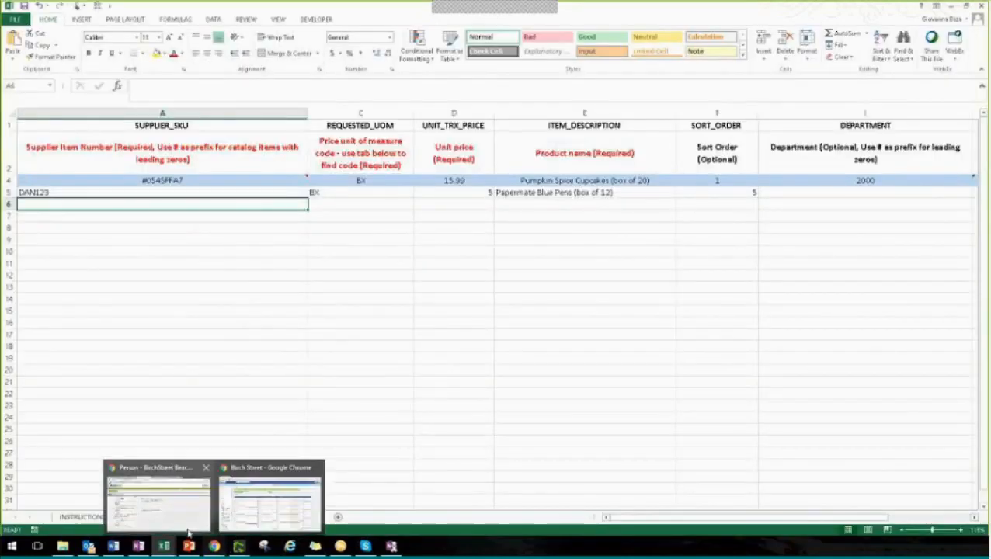
click(234, 526)
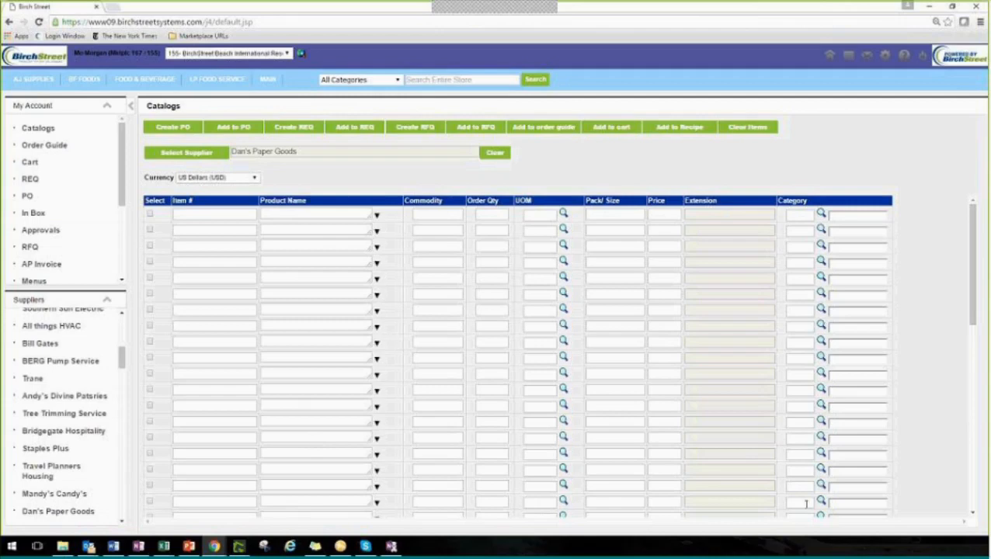
click(56, 150)
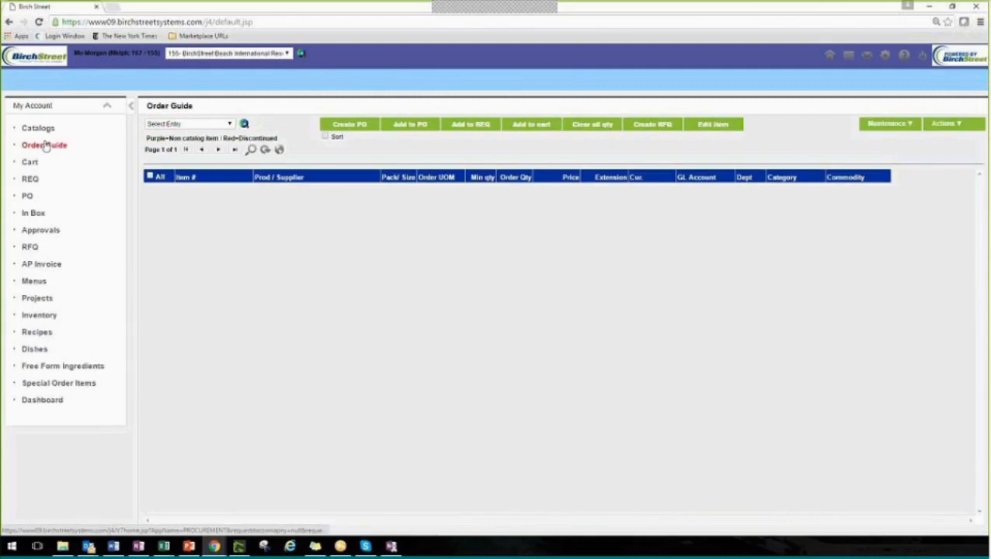
click(227, 124)
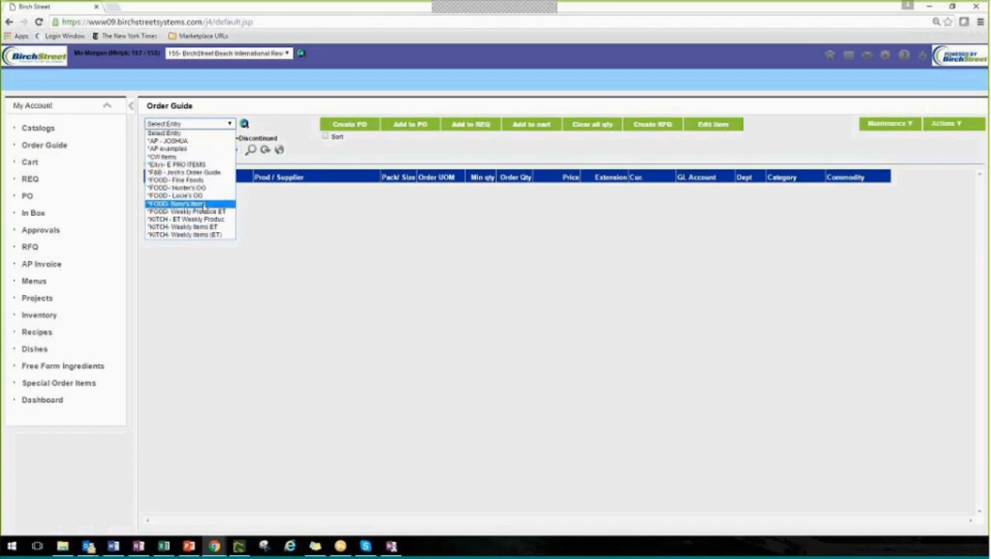
click(195, 180)
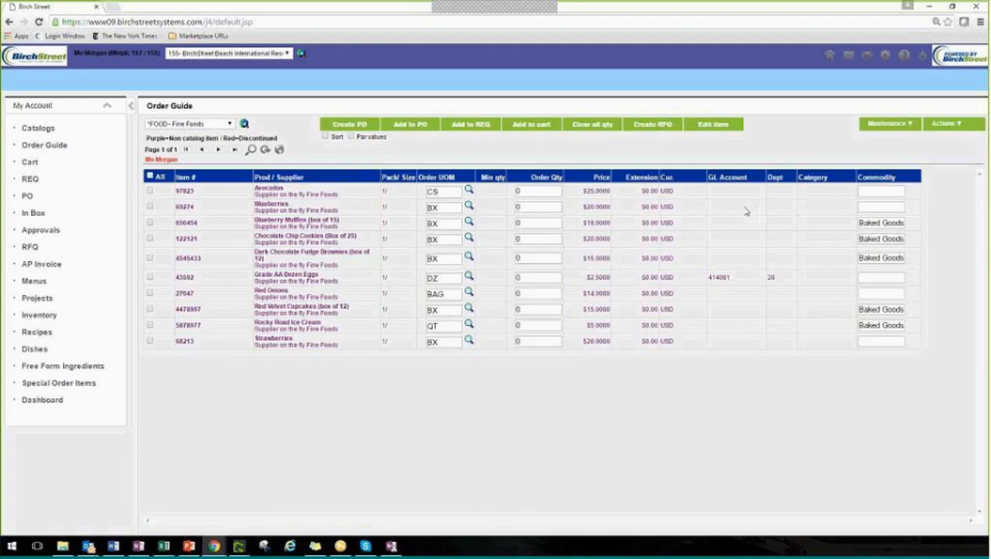
Set the order quantity to 2 for Avocados, Blueberries and Blueberry Muffins, and clear the selection of all items
click(548, 193)
text(2)
key(Tab)
text(2)
key(Tab)
text(2)
click(149, 158)
click(890, 125)
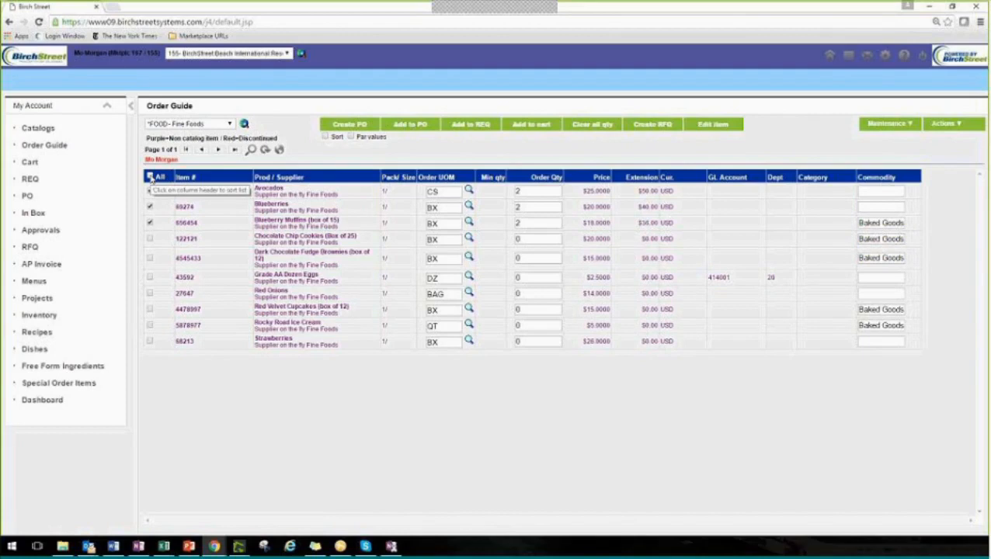
click(150, 177)
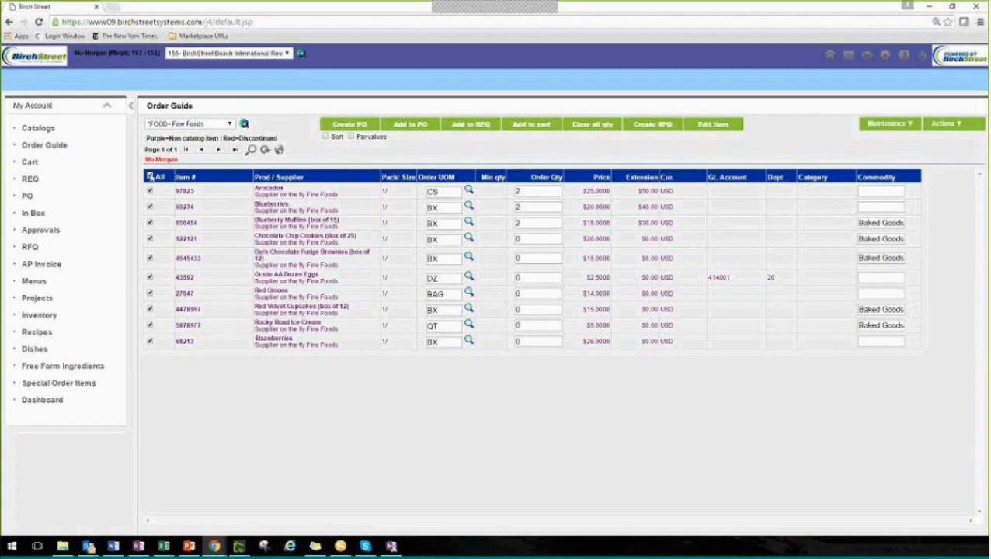
click(151, 177)
Open the order guide template import window, enlarge it to view its supplier, currency and file upload options, and close it
mouse_move(957, 128)
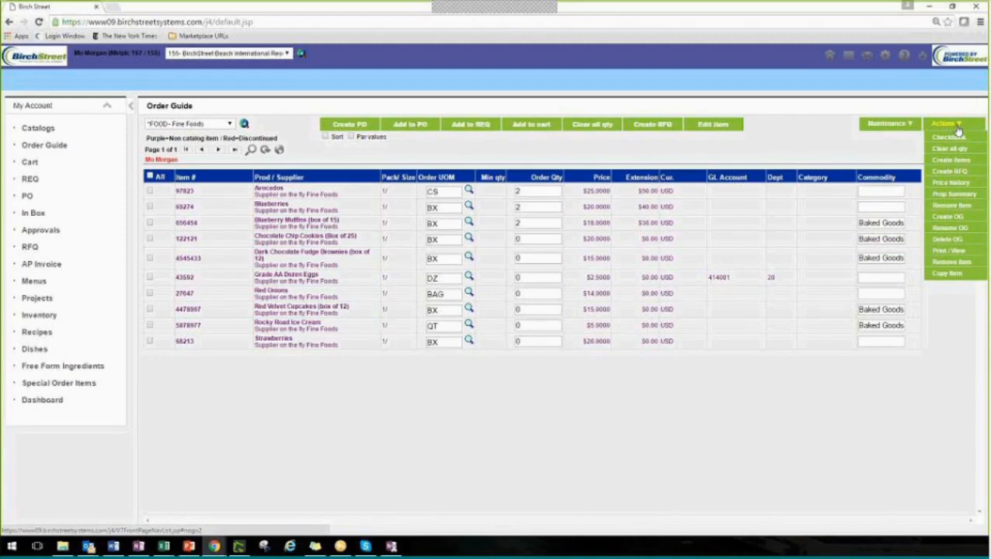
mouse_move(899, 129)
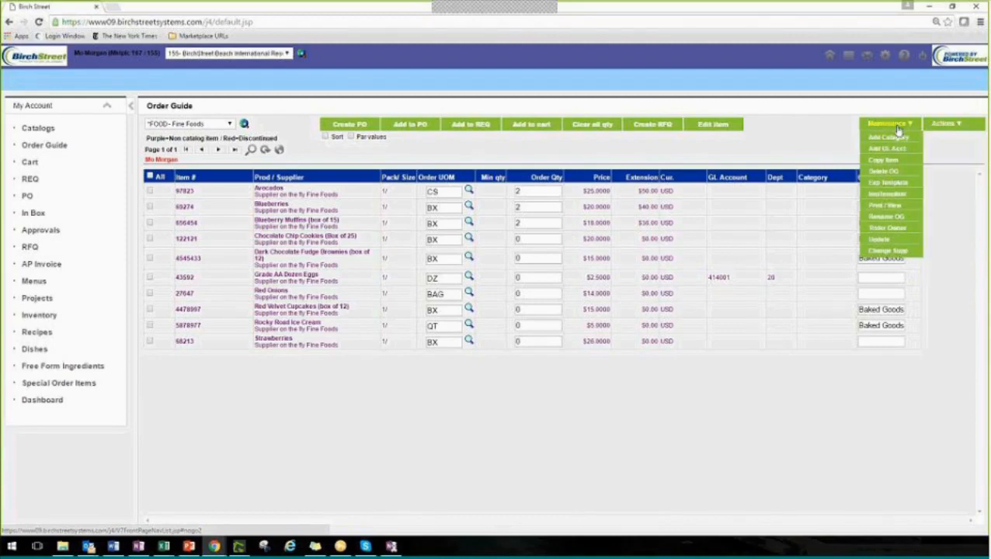
click(903, 195)
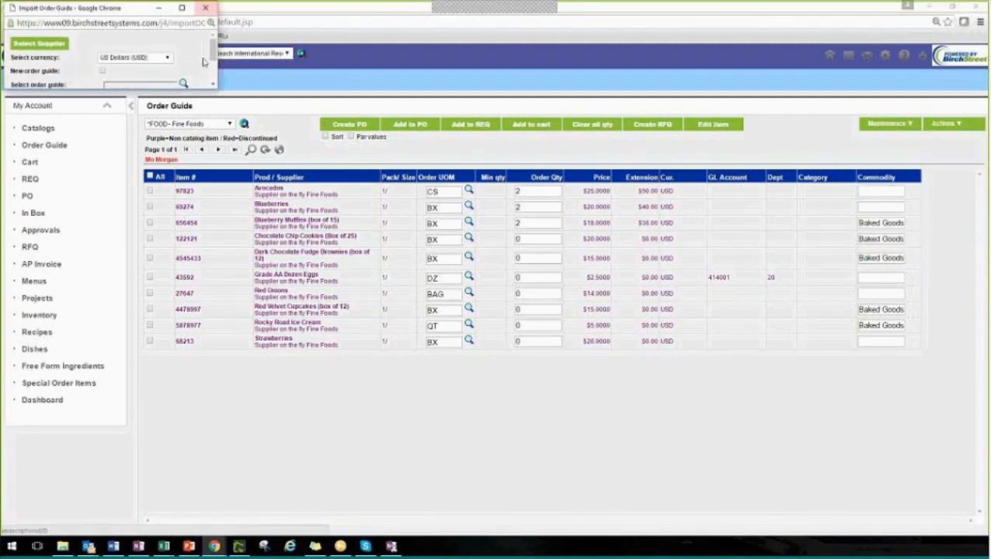
drag(216, 88, 290, 210)
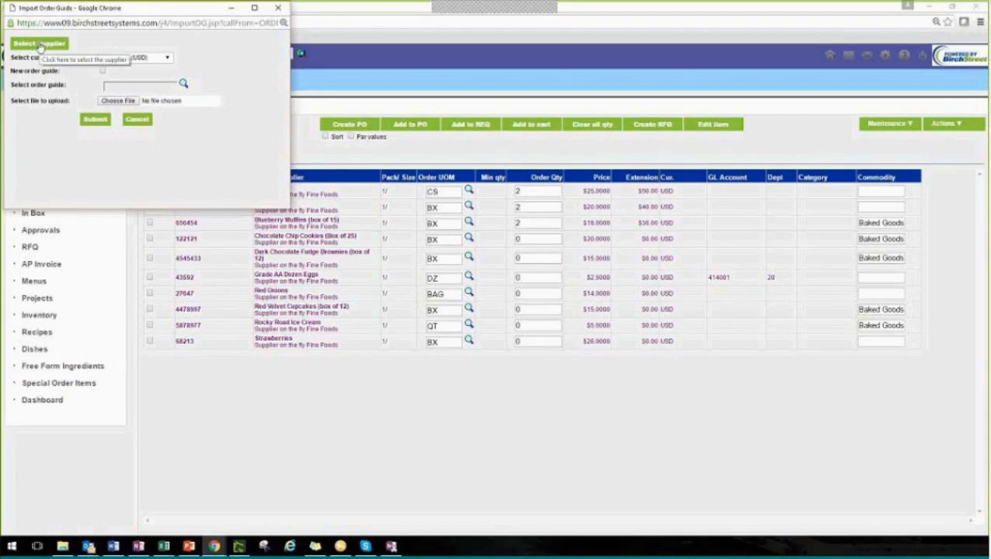
click(278, 8)
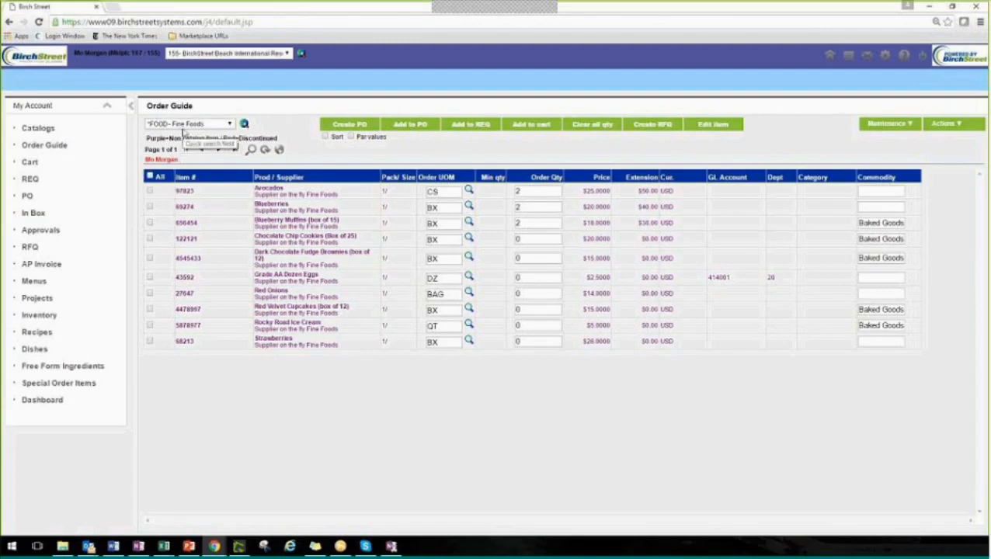
Select Avocados, Blueberries and Blueberry Muffins, view the order guides they can be copied to, and close the list without copying
click(150, 190)
click(150, 206)
click(150, 223)
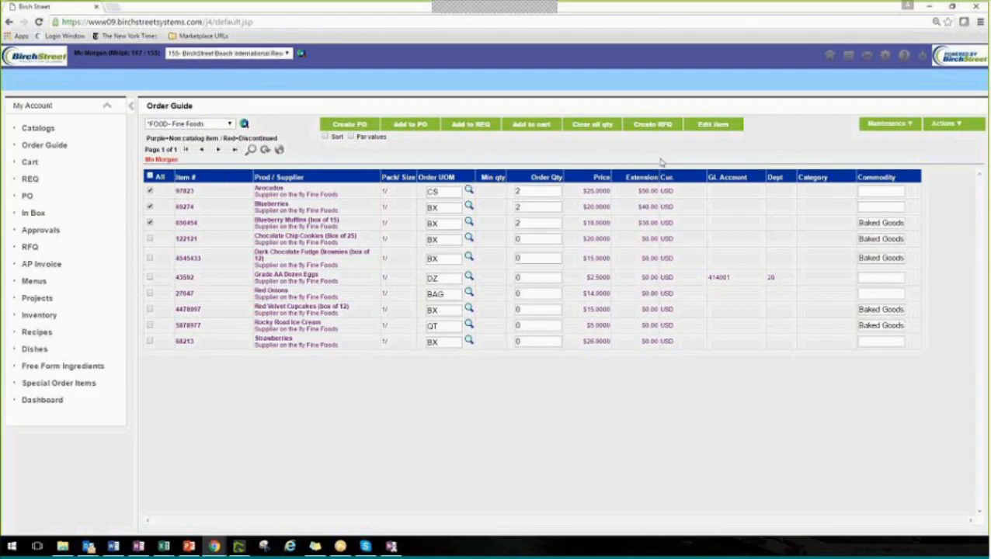
click(893, 127)
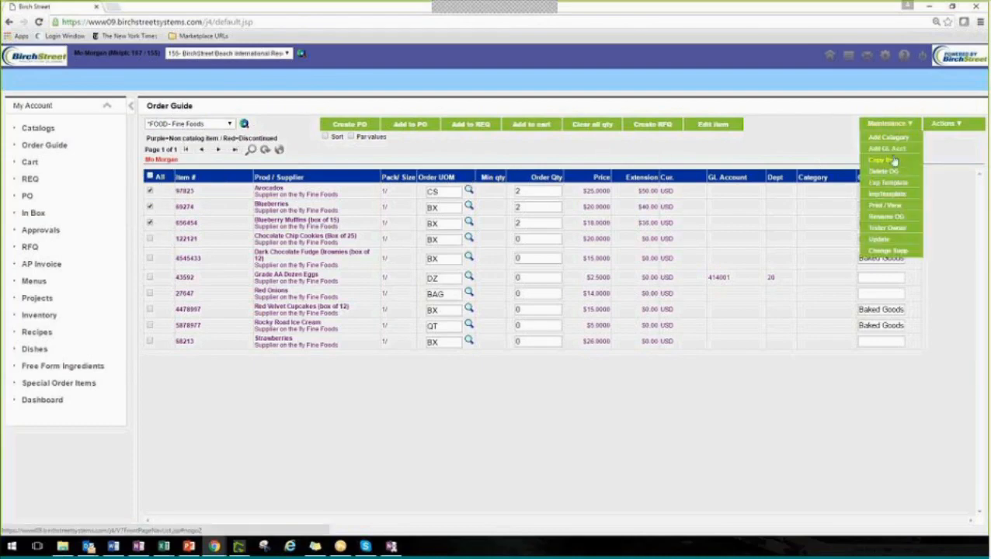
click(894, 160)
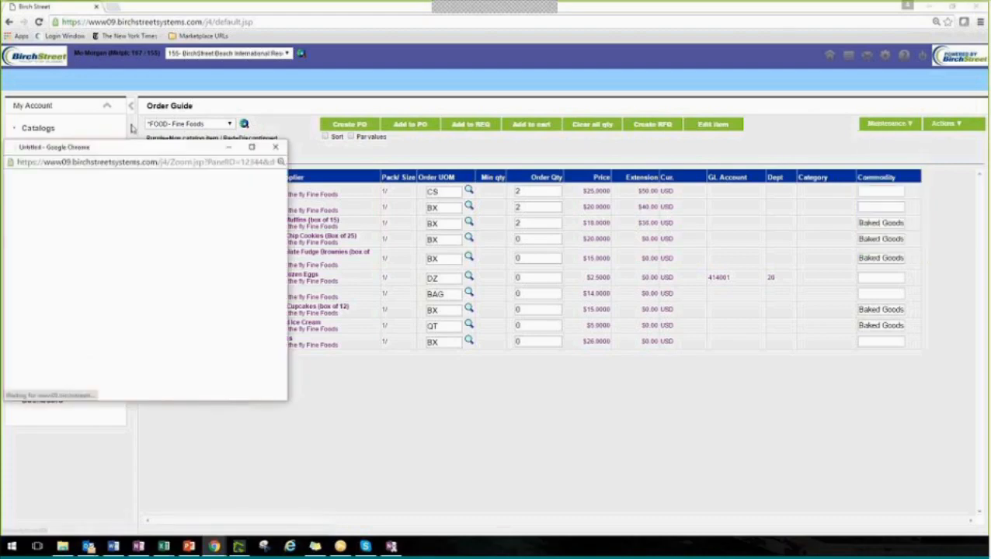
drag(132, 147, 168, 130)
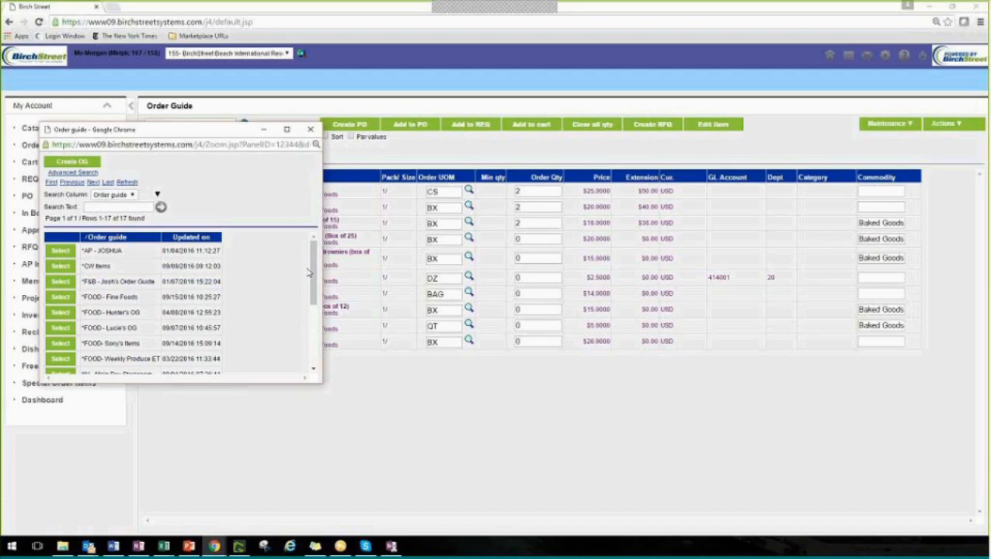
click(311, 129)
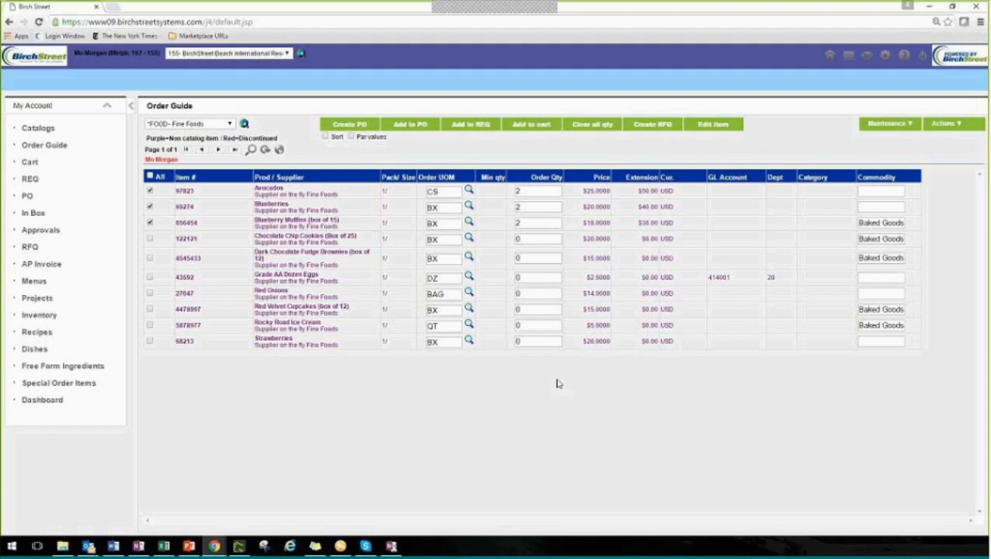
Switch to the Hersha Order Guide Template workbook in Excel, show its instructions sheet and return to the OG Template sheet
mouse_move(163, 546)
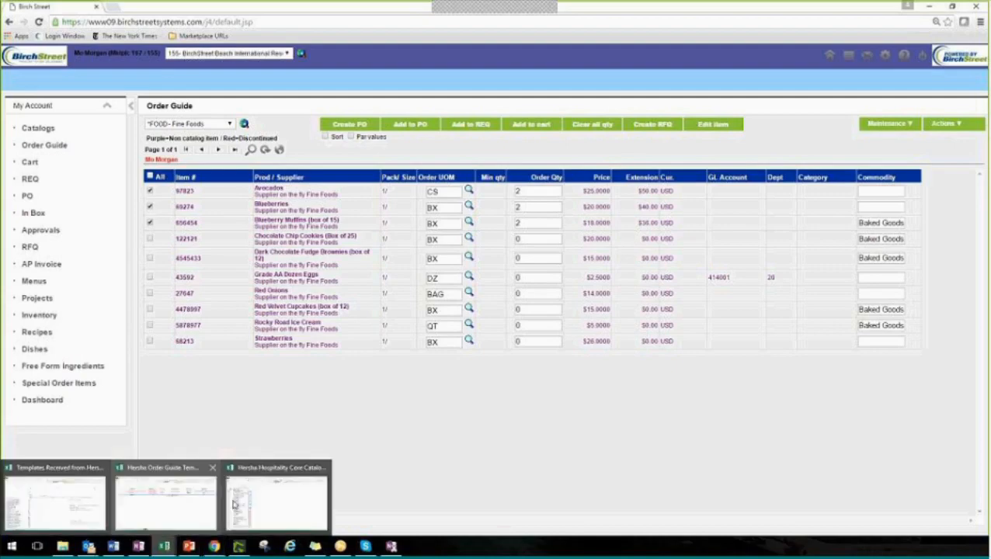
click(182, 499)
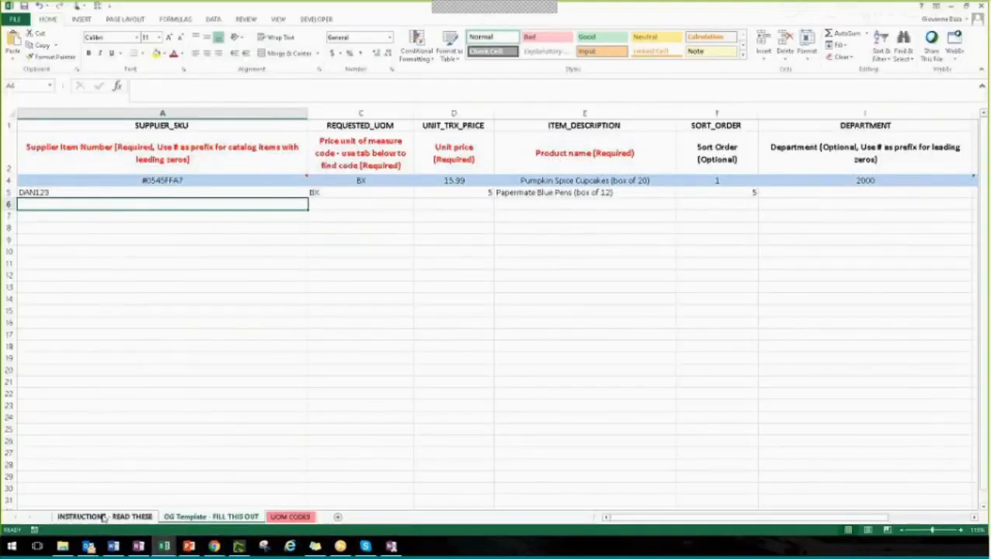
click(104, 517)
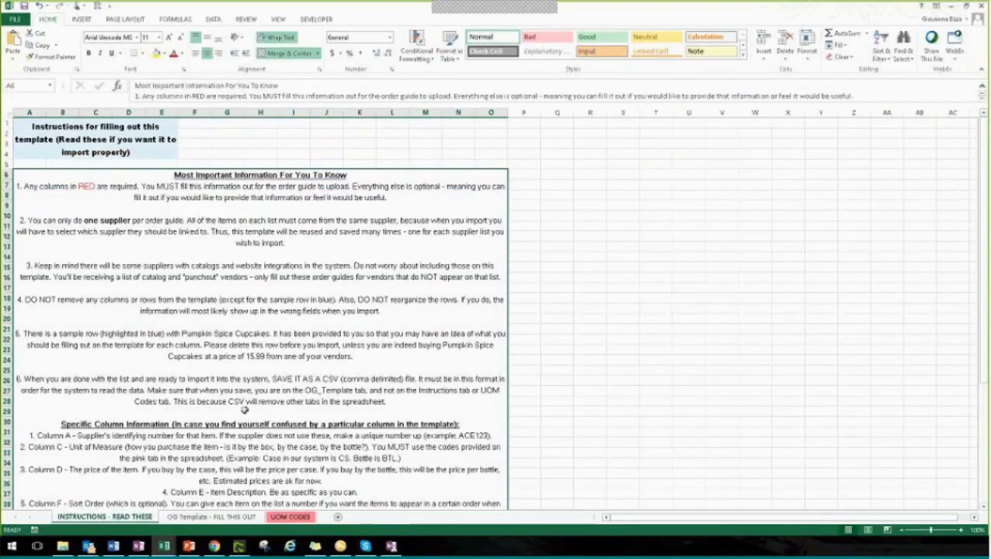
click(227, 517)
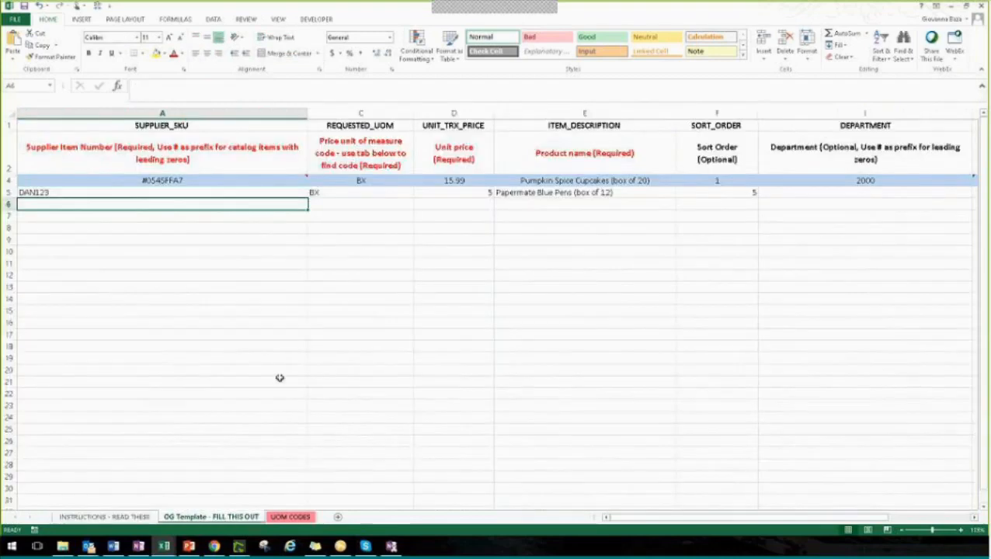